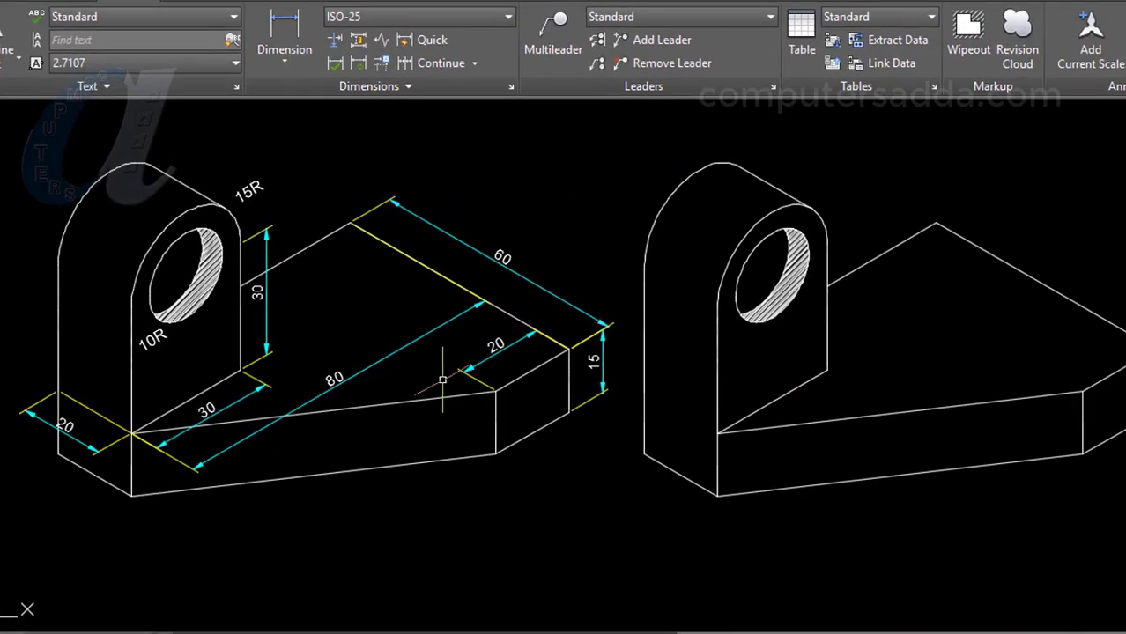
# Erase the undimensioned bracket copy to the right of the dimensioned reference, then start the Line command.
pyautogui.scroll(-3, 652, 515)
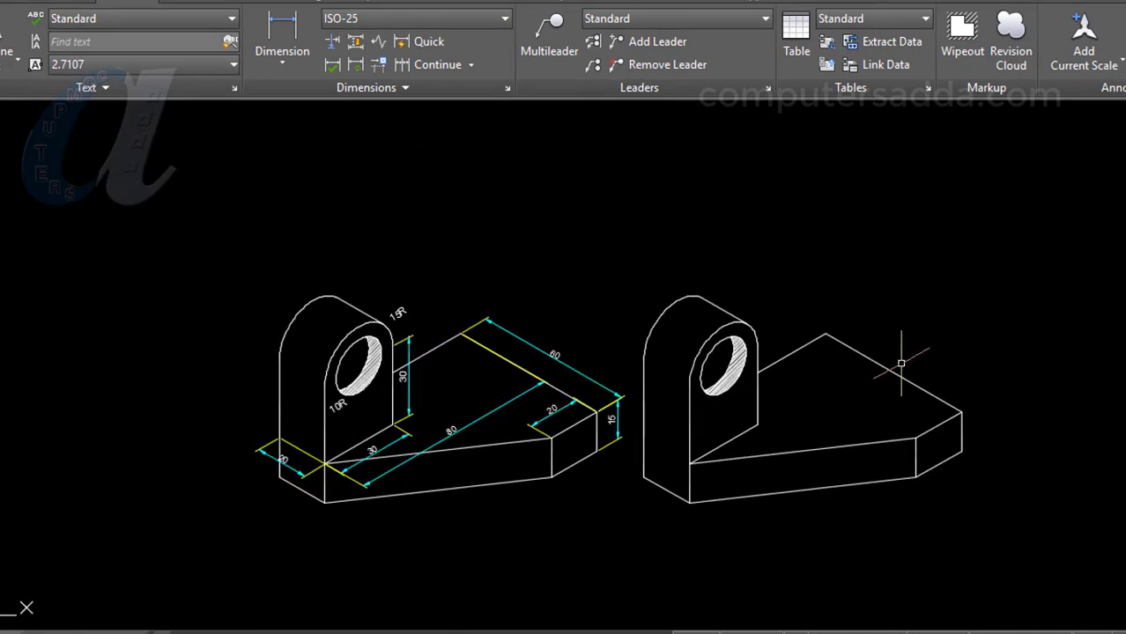
pyautogui.click(1039, 243)
pyautogui.click(632, 563)
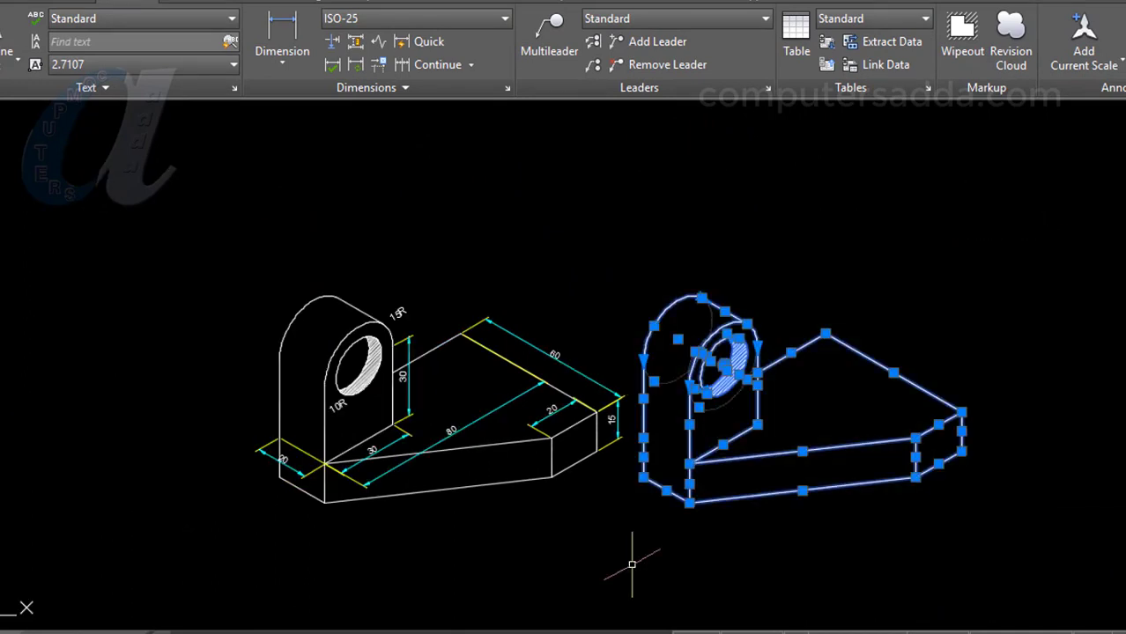
pyautogui.press('Delete')
pyautogui.scroll(2, 668, 538)
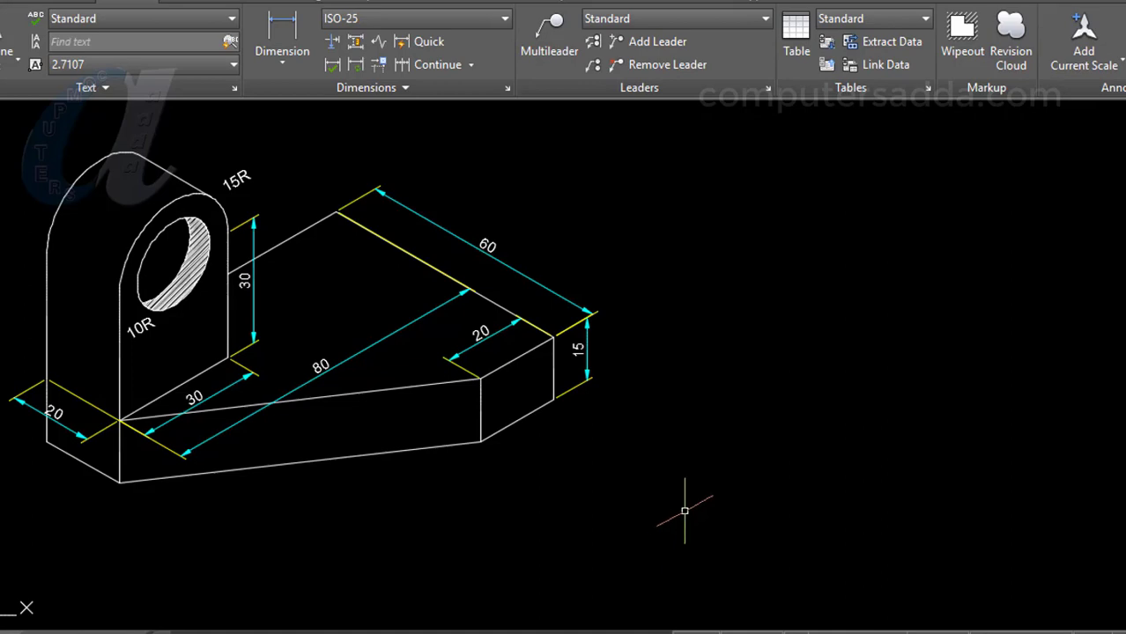
pyautogui.write('l')
pyautogui.press('Return')
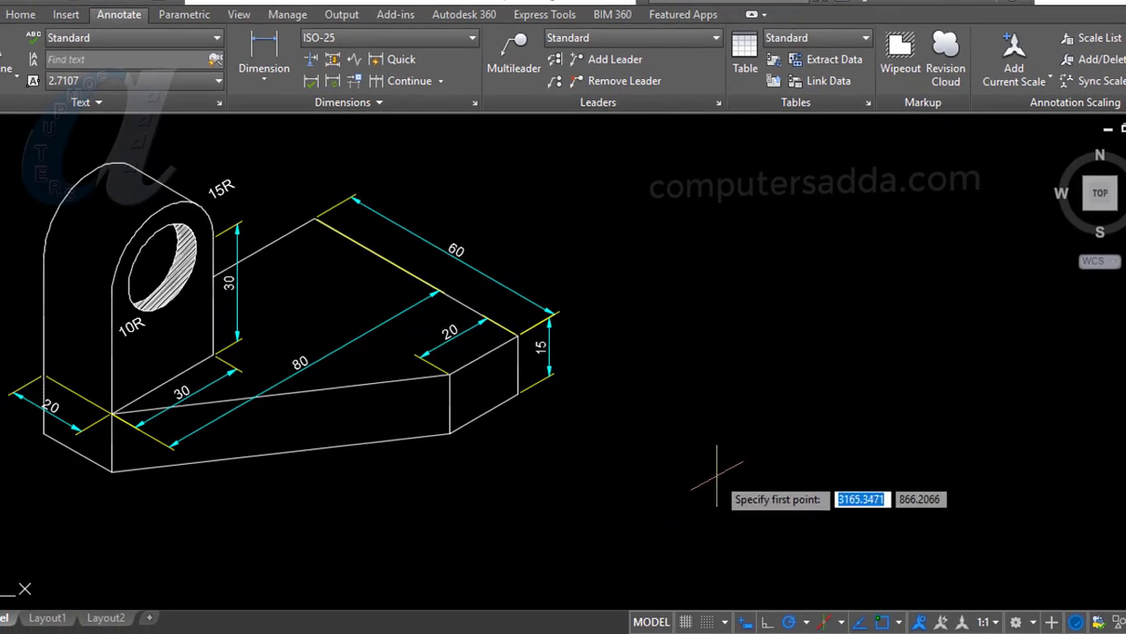
# Start the base outline right of the reference with 20, 80 and 60 unit isometric edges.
pyautogui.click(701, 476)
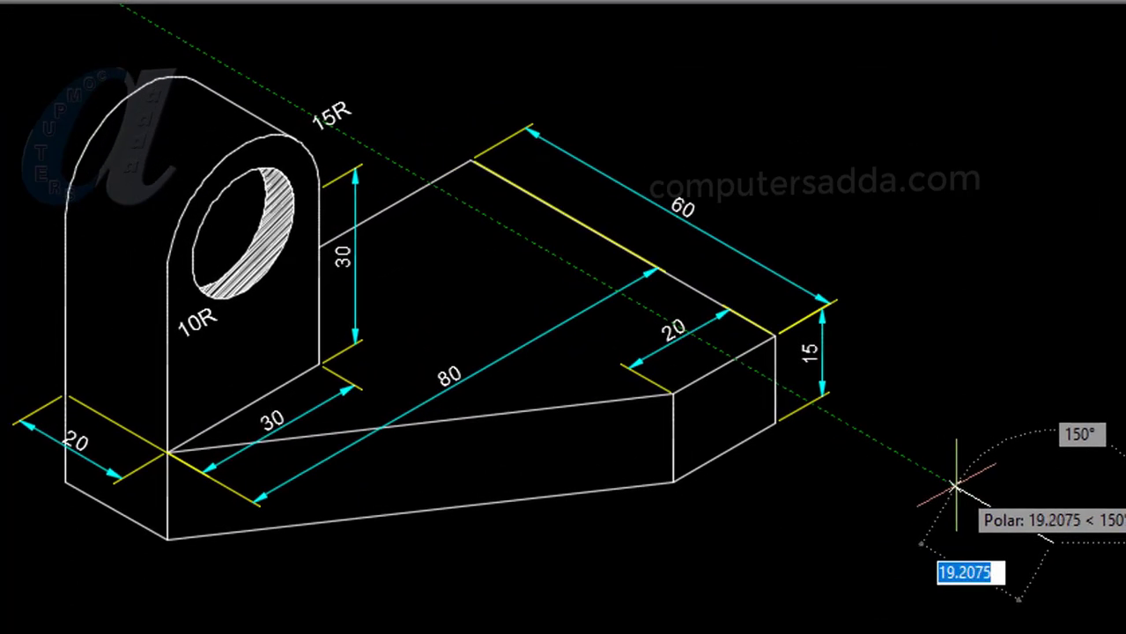
pyautogui.write('20')
pyautogui.press('Return')
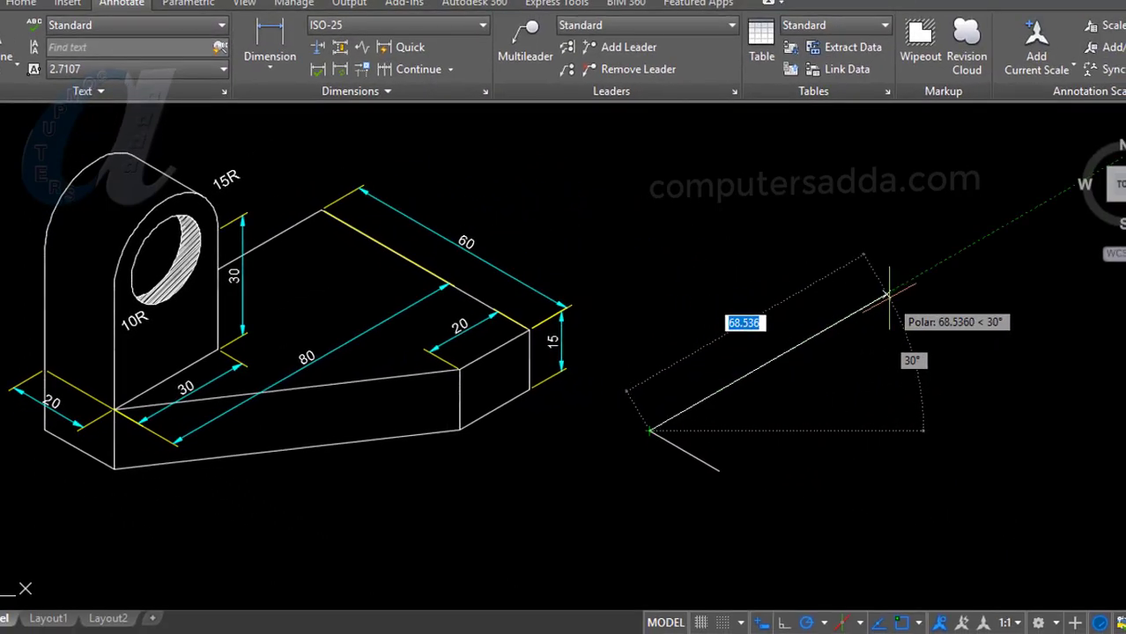
pyautogui.write('80')
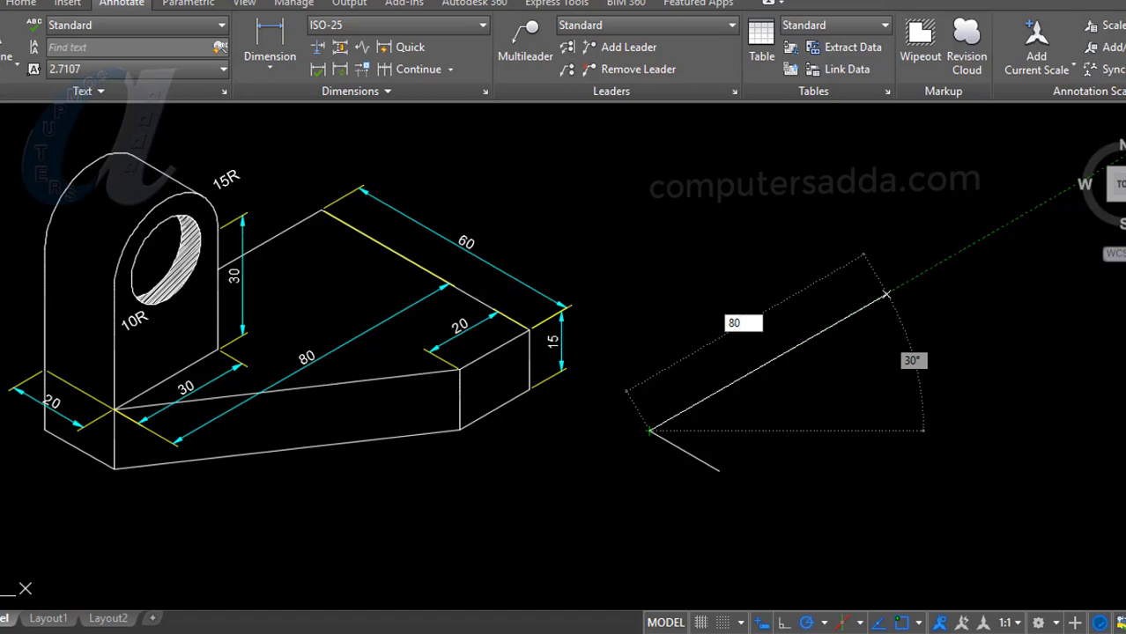
pyautogui.press('Return')
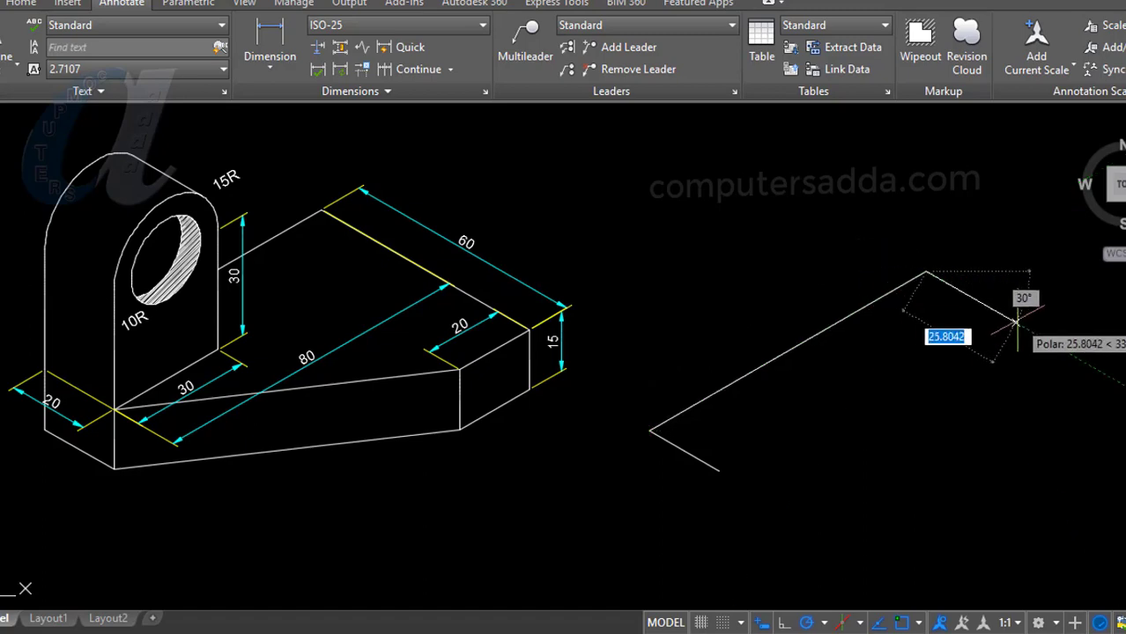
pyautogui.press('Return')
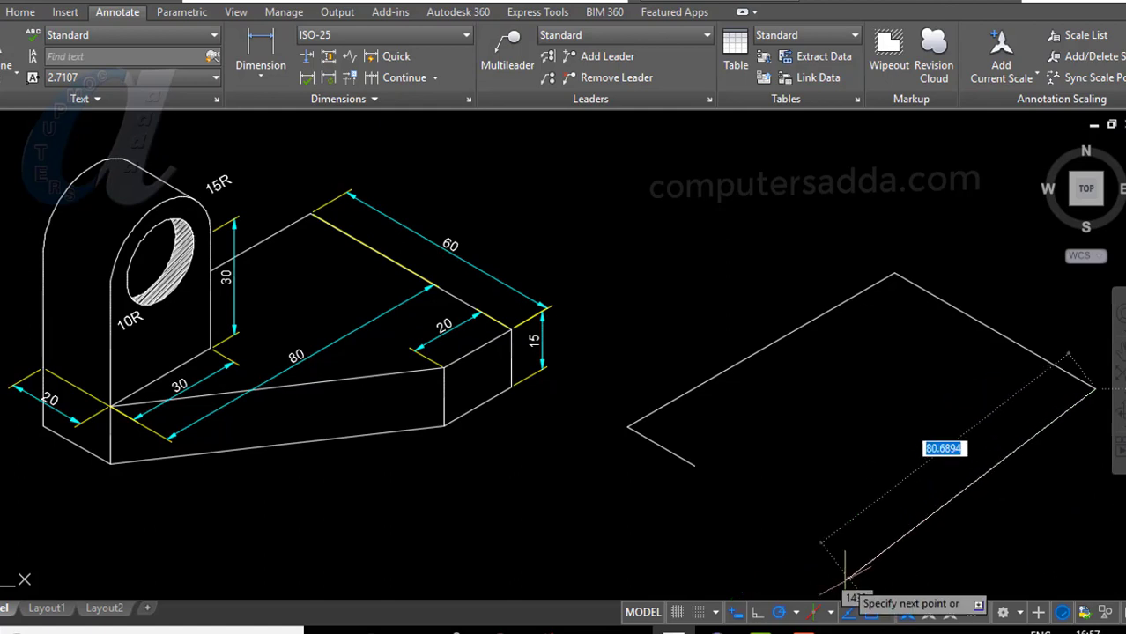
# Keep 30° polar tracking, add the final 20-unit edge and close the outline at its start.
pyautogui.click(797, 614)
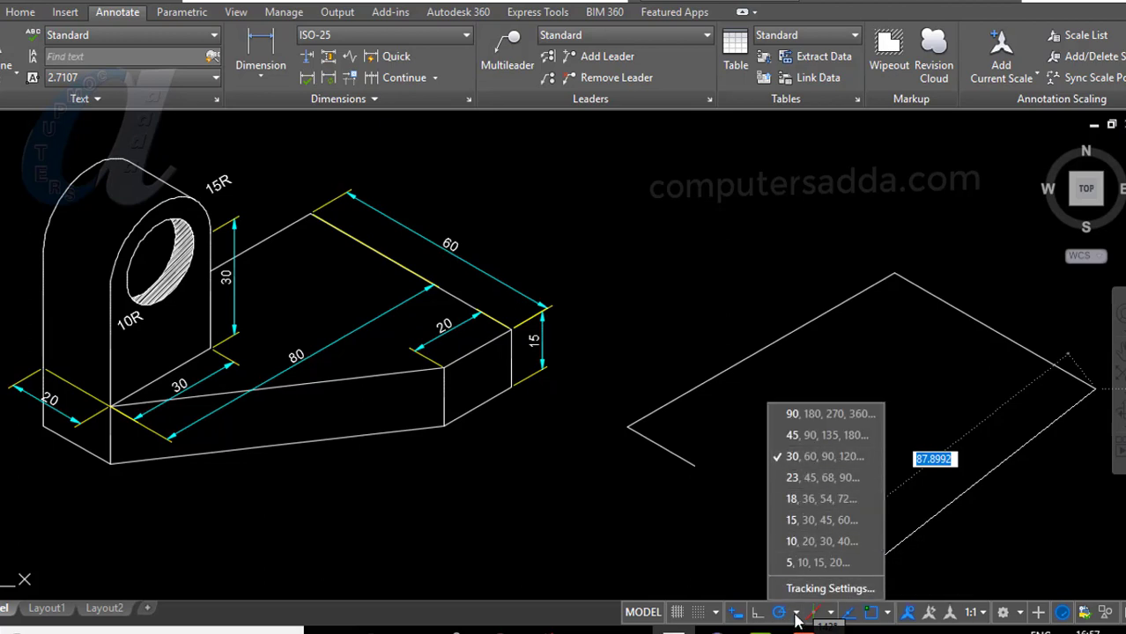
pyautogui.click(796, 615)
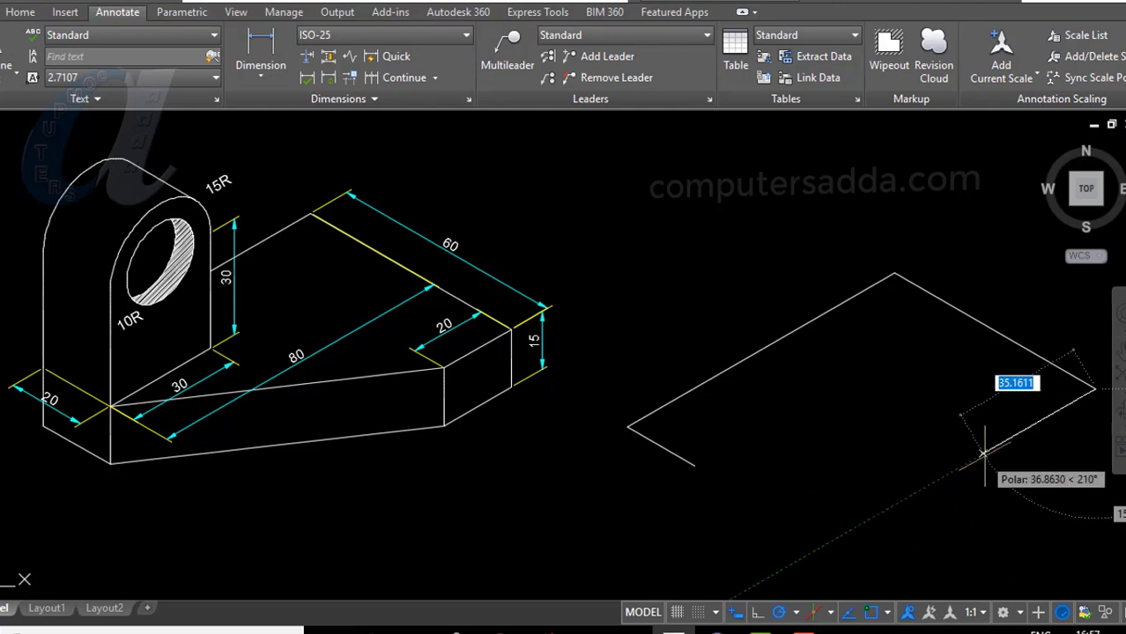
pyautogui.write('20')
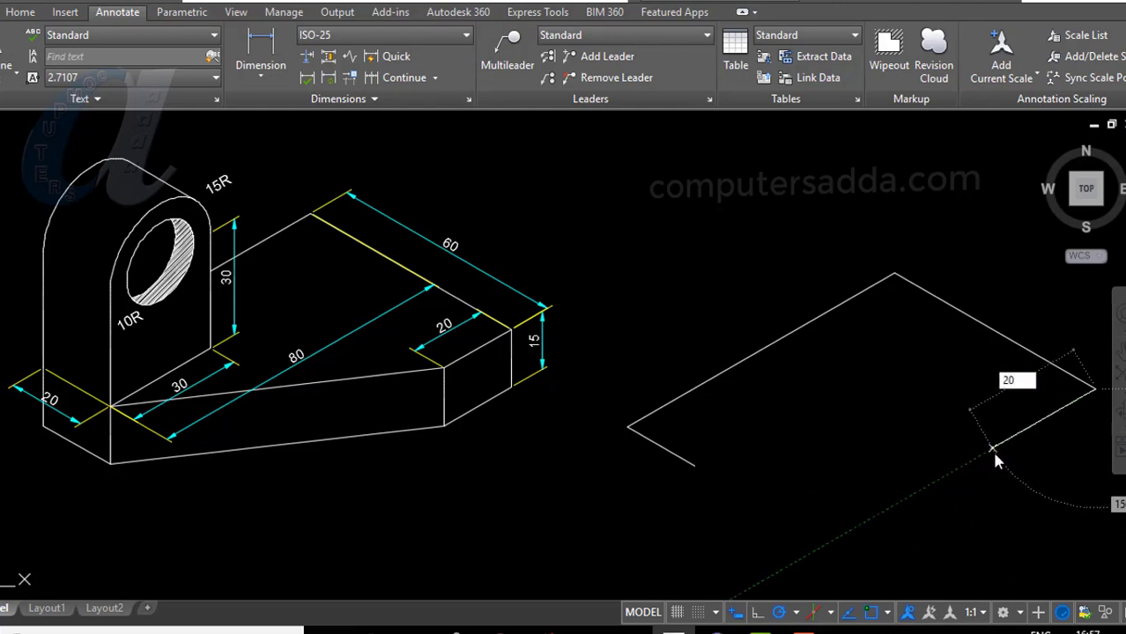
pyautogui.press('Return')
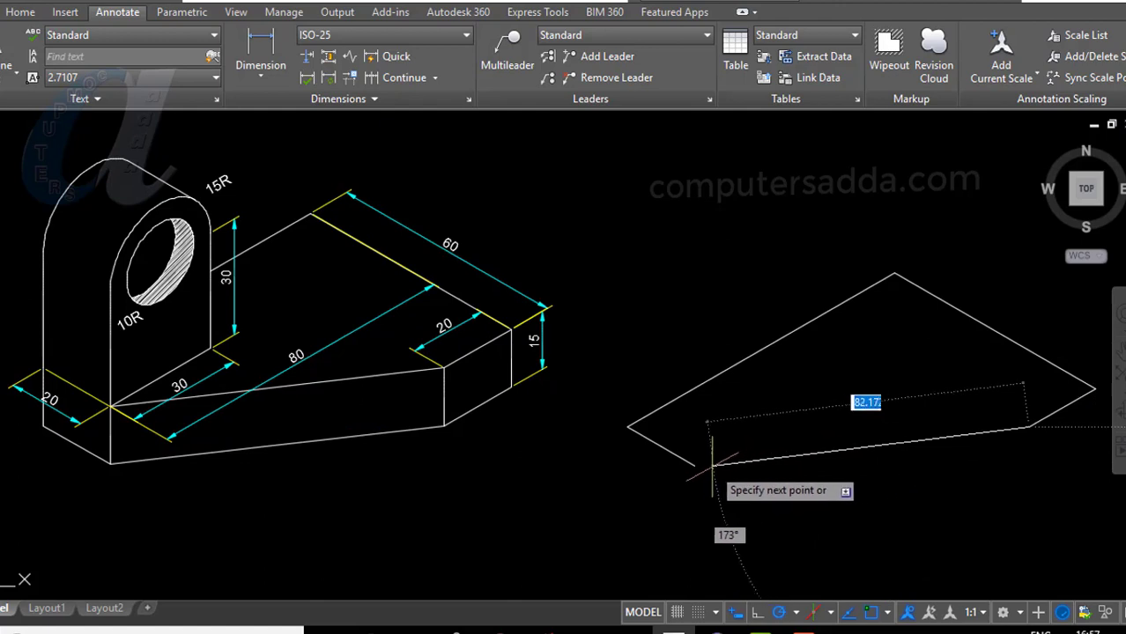
pyautogui.click(696, 465)
pyautogui.press('Return')
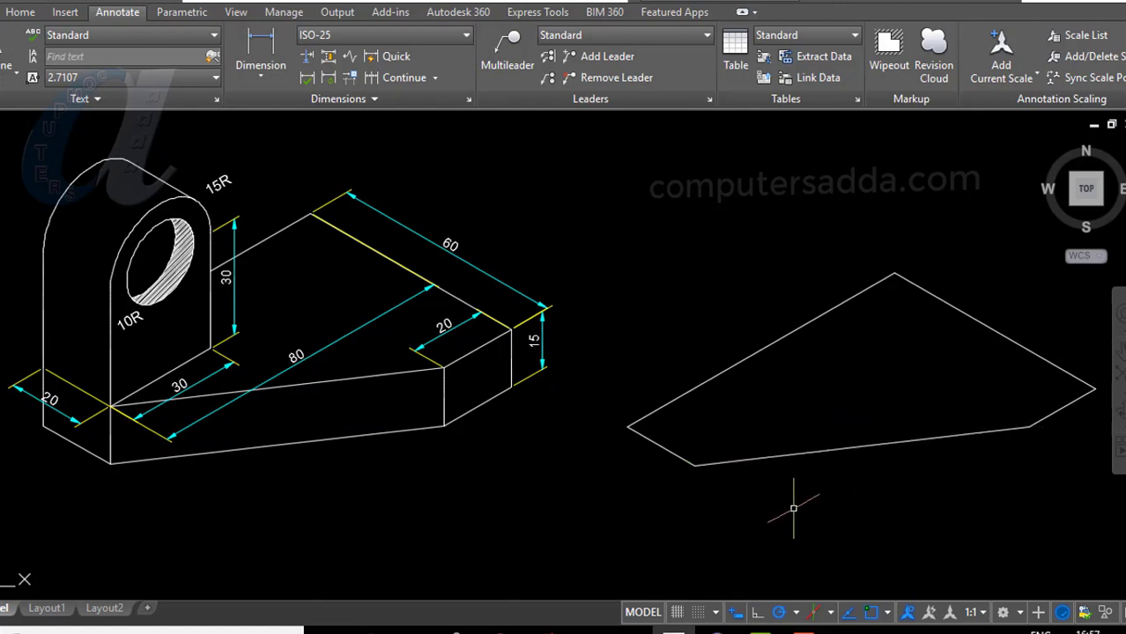
pyautogui.moveTo(792, 508); pyautogui.dragTo(752, 498, button='middle')
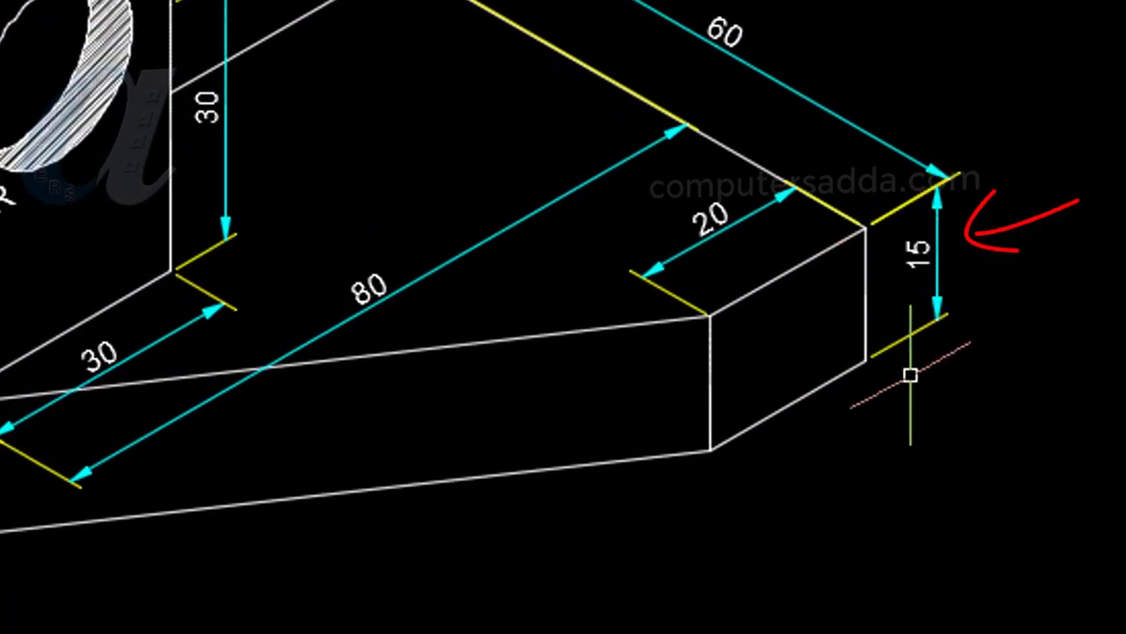
# Copy the base outline 15 units straight up, using its left corner as the base point.
pyautogui.write('Cp')
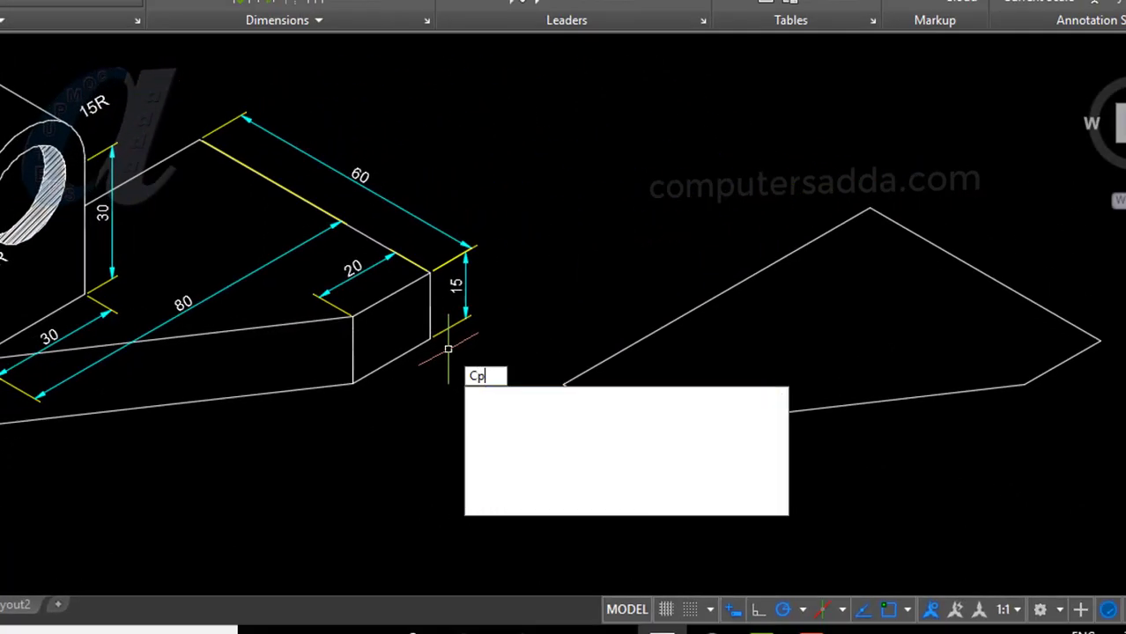
pyautogui.press('Return')
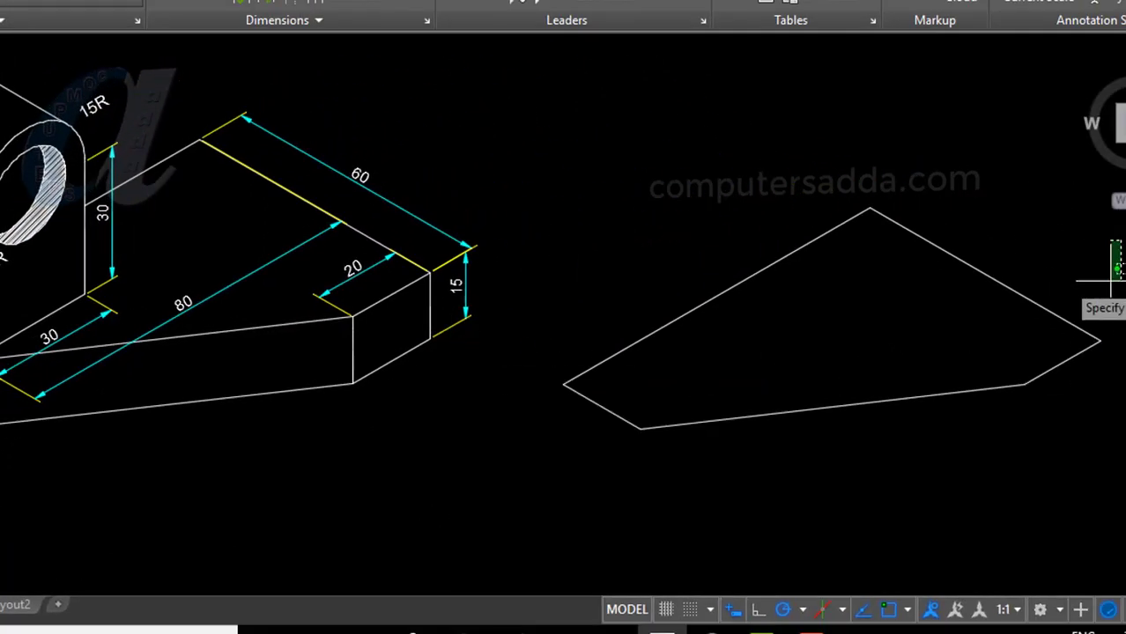
pyautogui.click(537, 473)
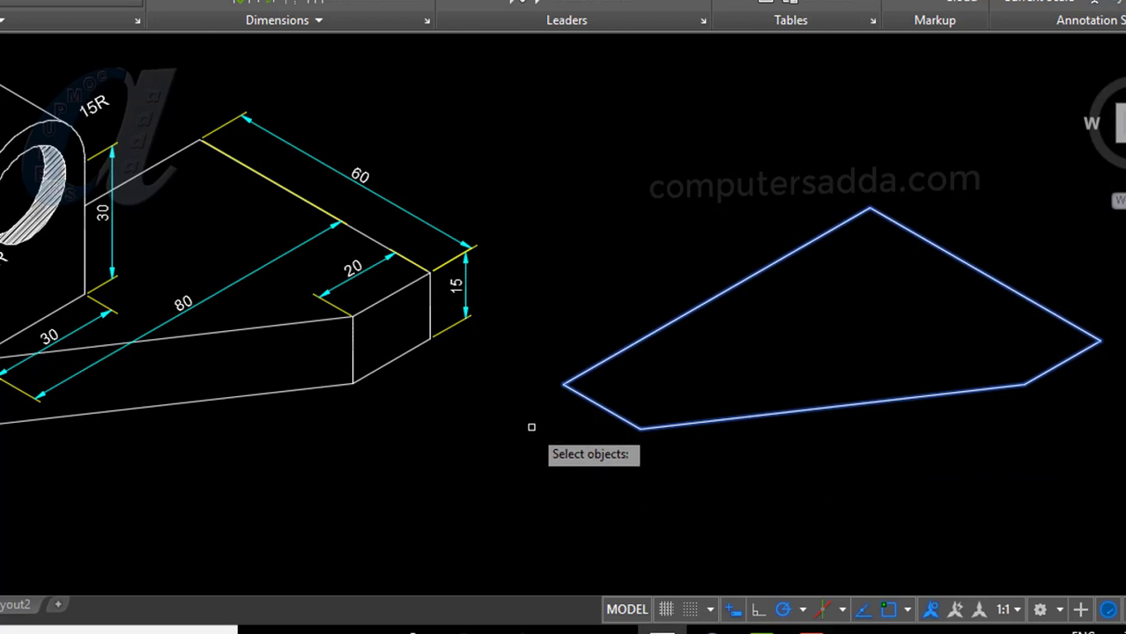
pyautogui.press('Return')
pyautogui.click(564, 385)
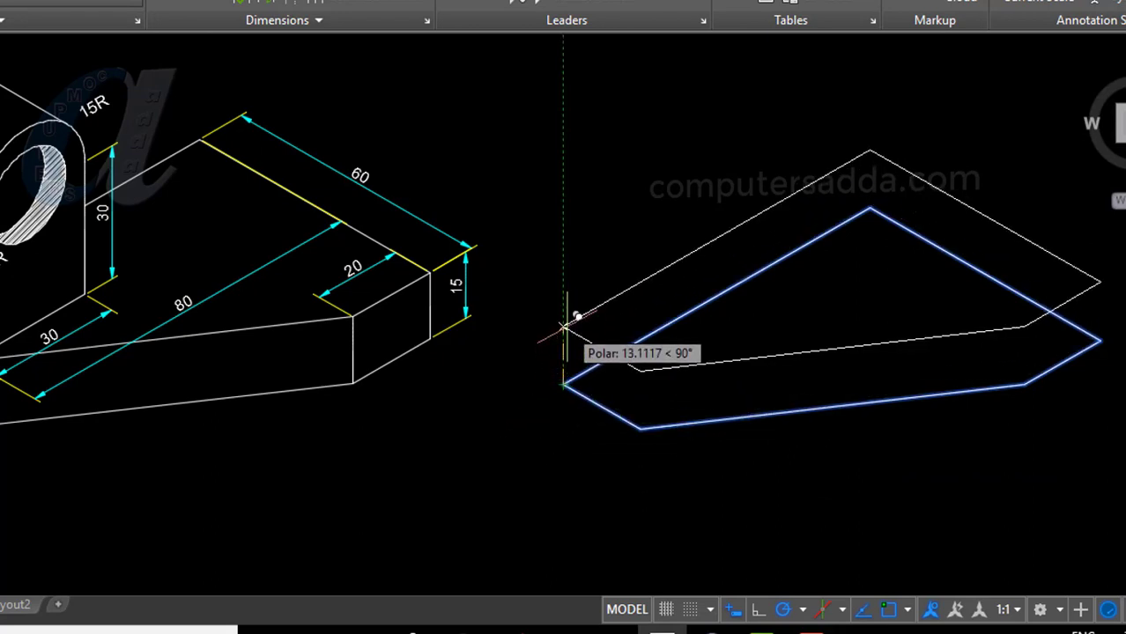
pyautogui.write('15')
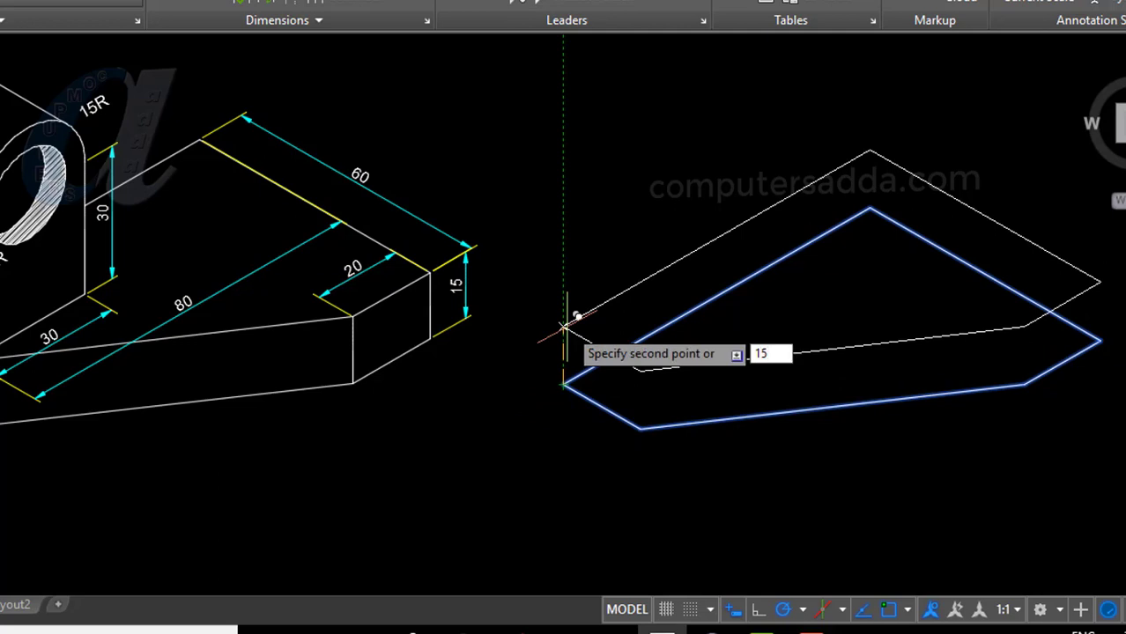
pyautogui.press('Return')
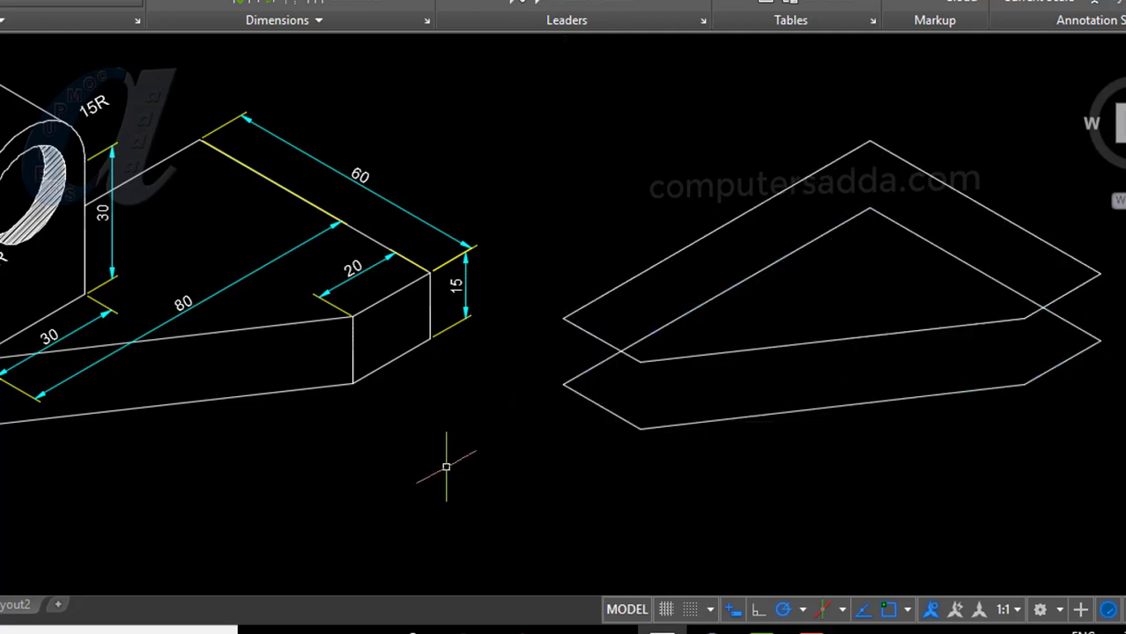
# Draw the left and front vertical edges joining the top and bottom outlines.
pyautogui.press('l')
pyautogui.press('Return')
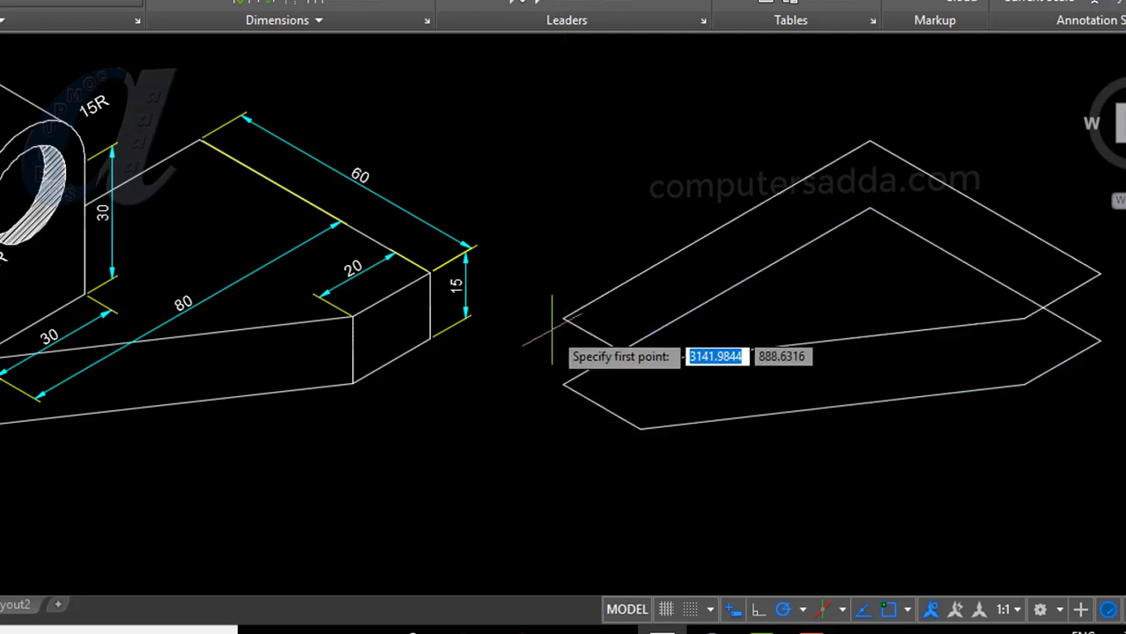
pyautogui.click(564, 318)
pyautogui.click(564, 385)
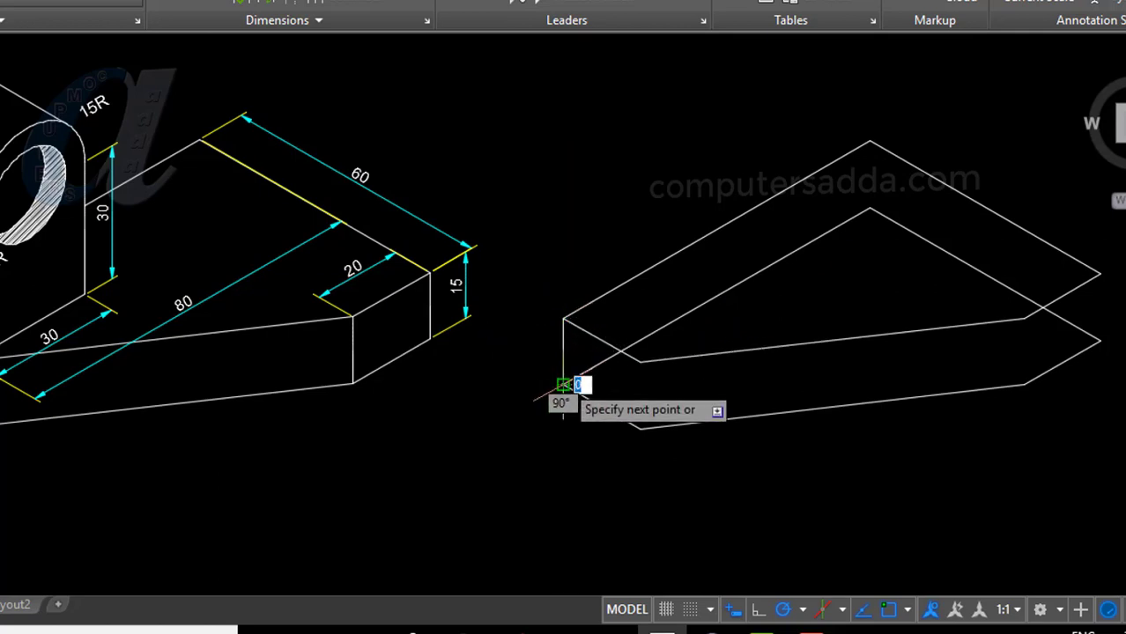
pyautogui.press('Return')
# Add the right-side vertical edges and delete the hidden inner and top-face edges.
pyautogui.press('Return')
pyautogui.click(640, 362)
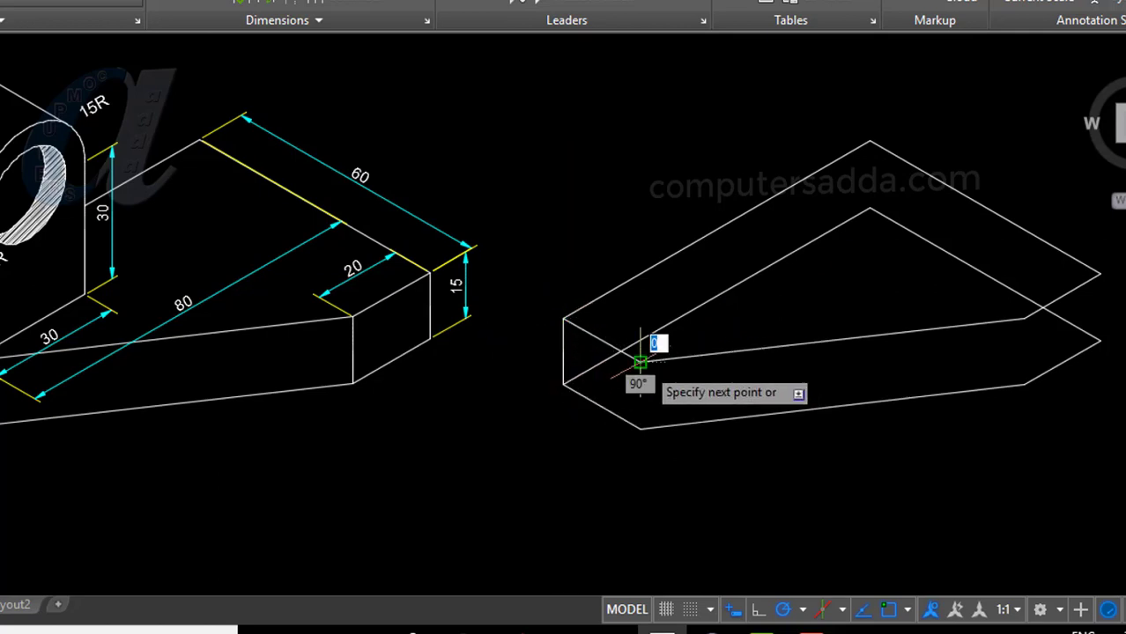
pyautogui.click(641, 429)
pyautogui.press('Return')
pyautogui.press('Return')
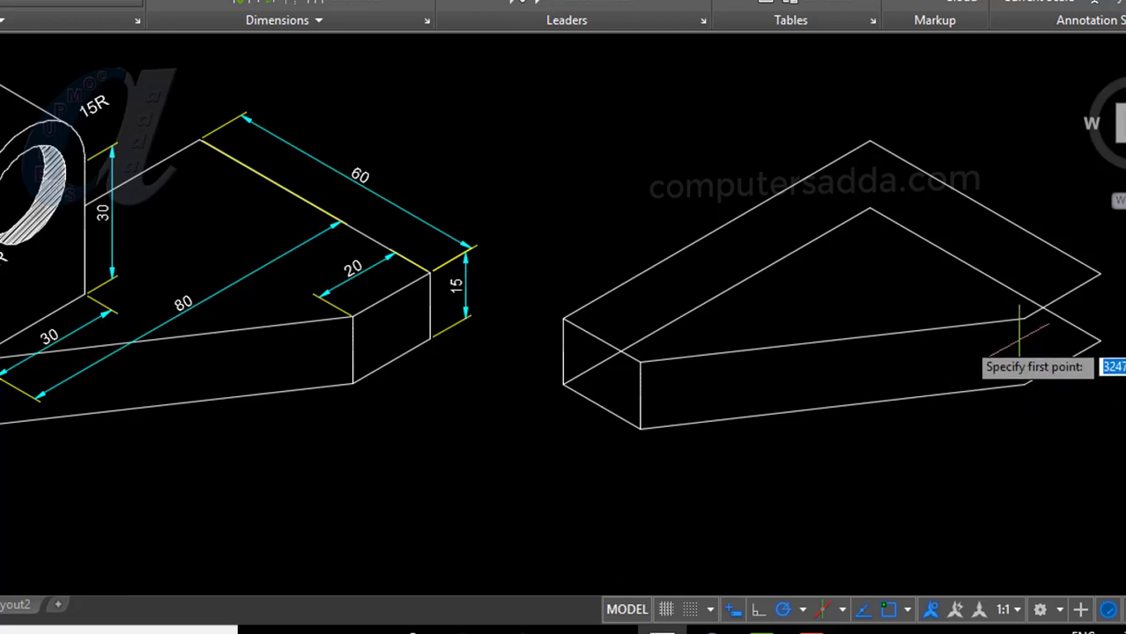
pyautogui.click(1023, 319)
pyautogui.click(1024, 385)
pyautogui.press('Return')
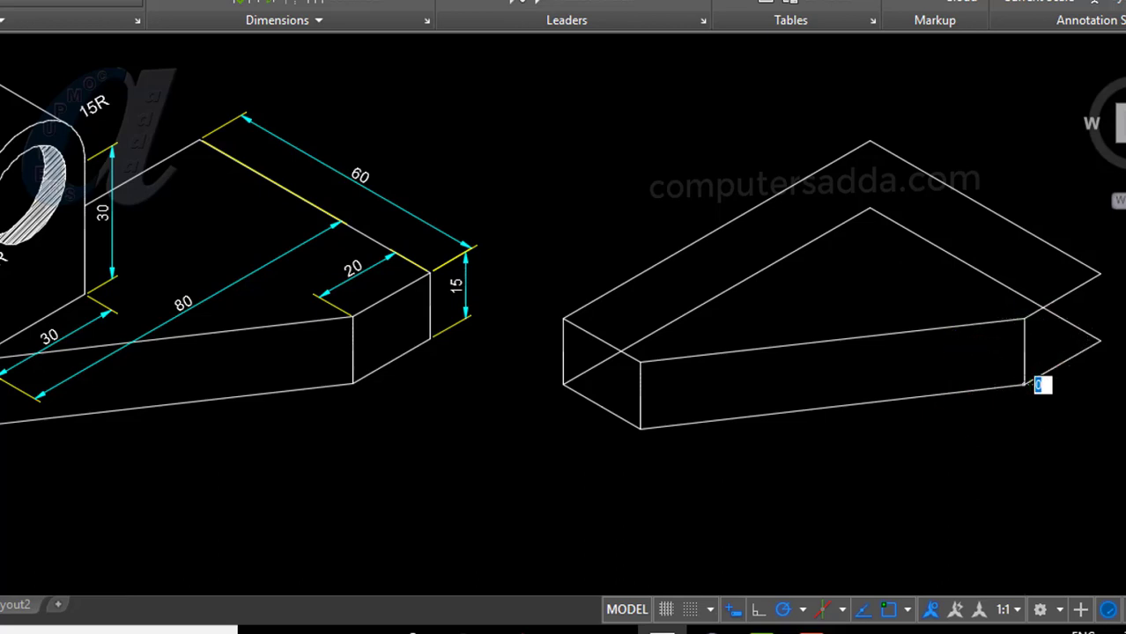
pyautogui.press('Return')
pyautogui.click(1101, 274)
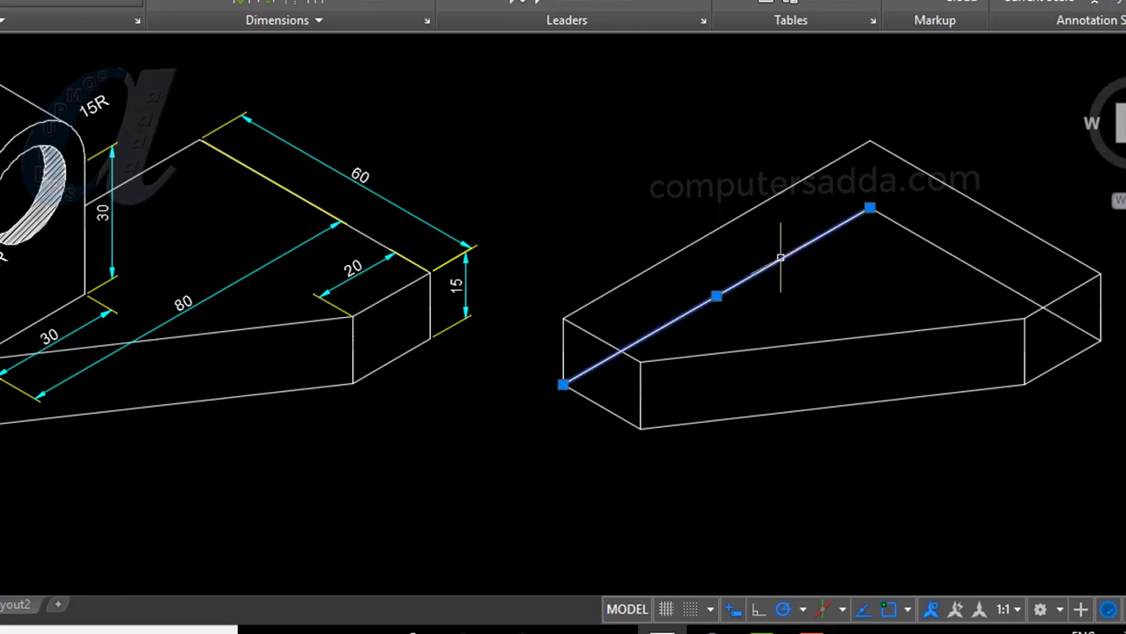
pyautogui.press('Delete')
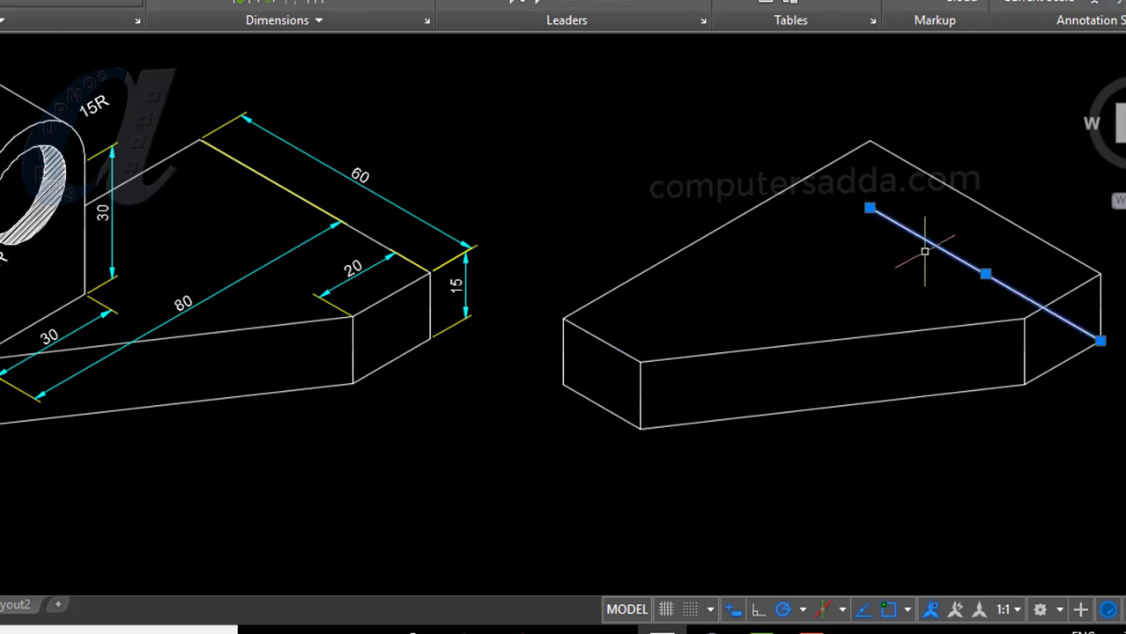
pyautogui.press('Delete')
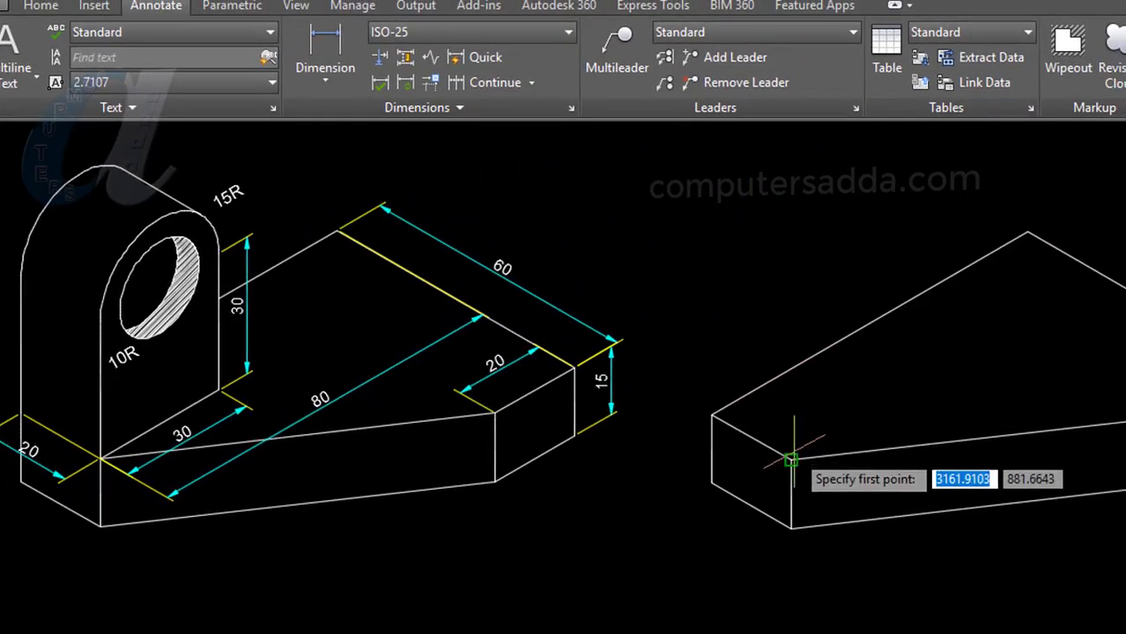
# Draw the lug panel from the base's front corner with three 30-unit edges and a line down to the base.
pyautogui.click(791, 458)
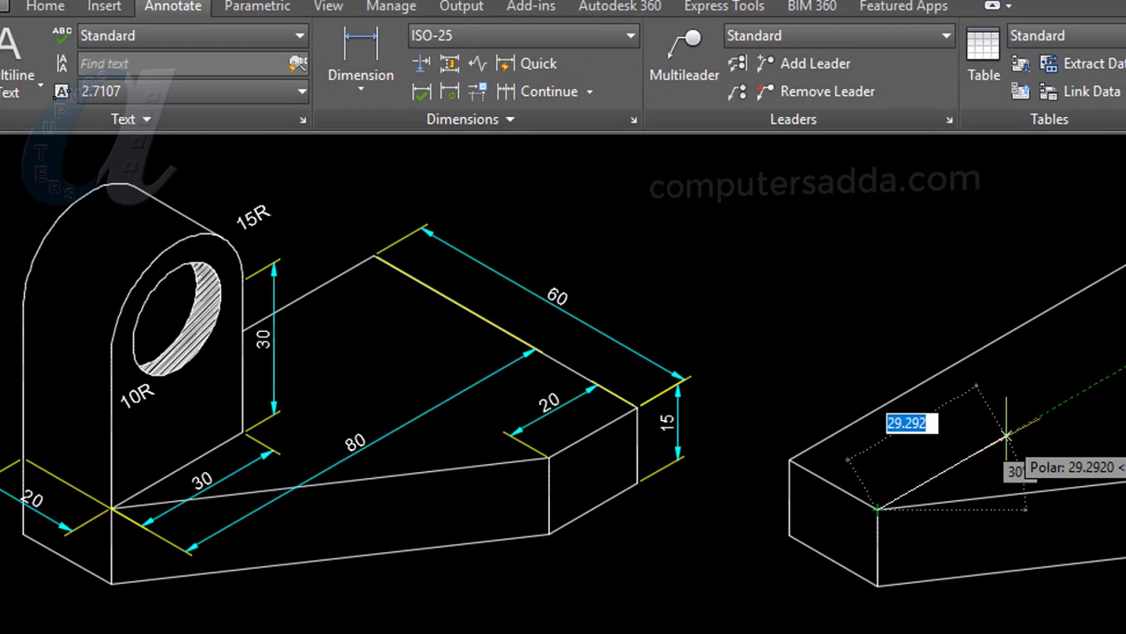
pyautogui.write('30')
pyautogui.press('Return')
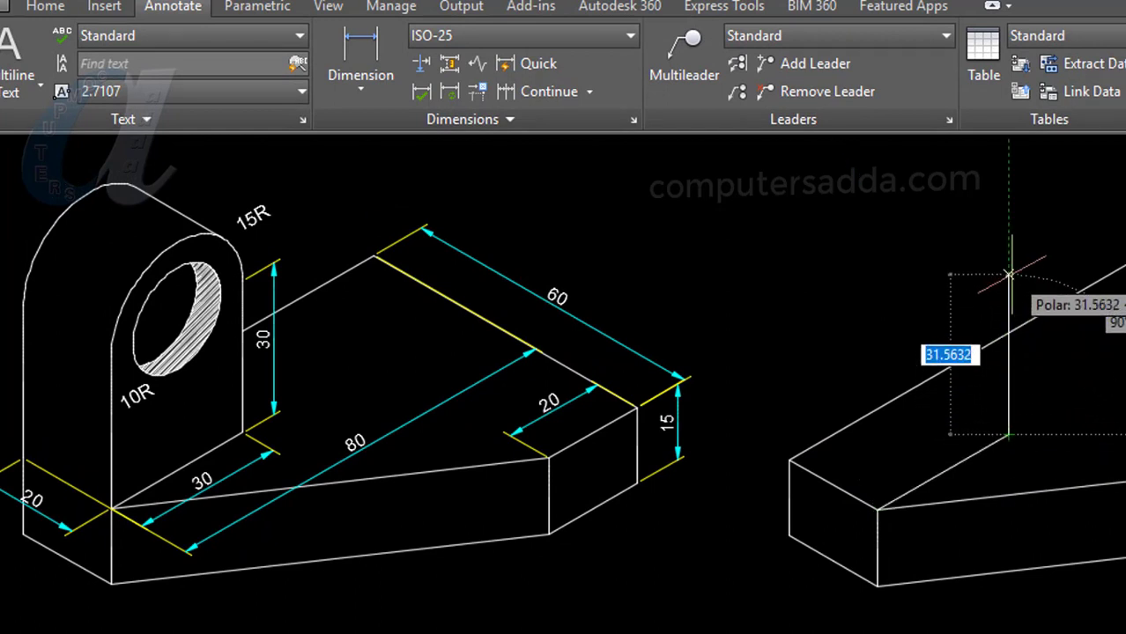
pyautogui.write('30')
pyautogui.press('Return')
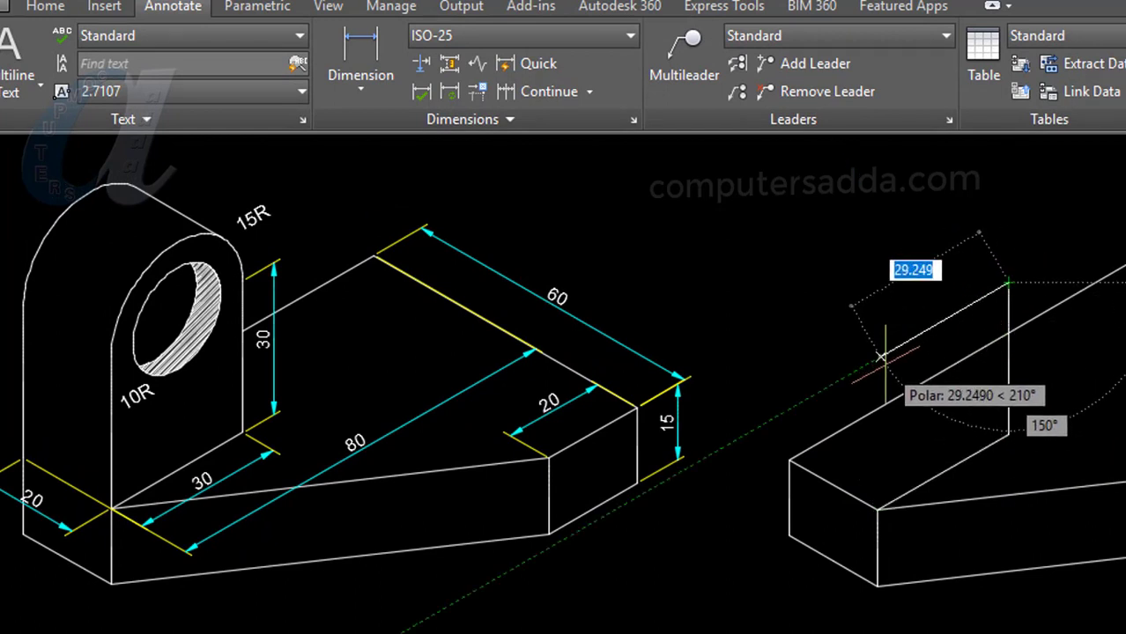
pyautogui.write('30')
pyautogui.press('Return')
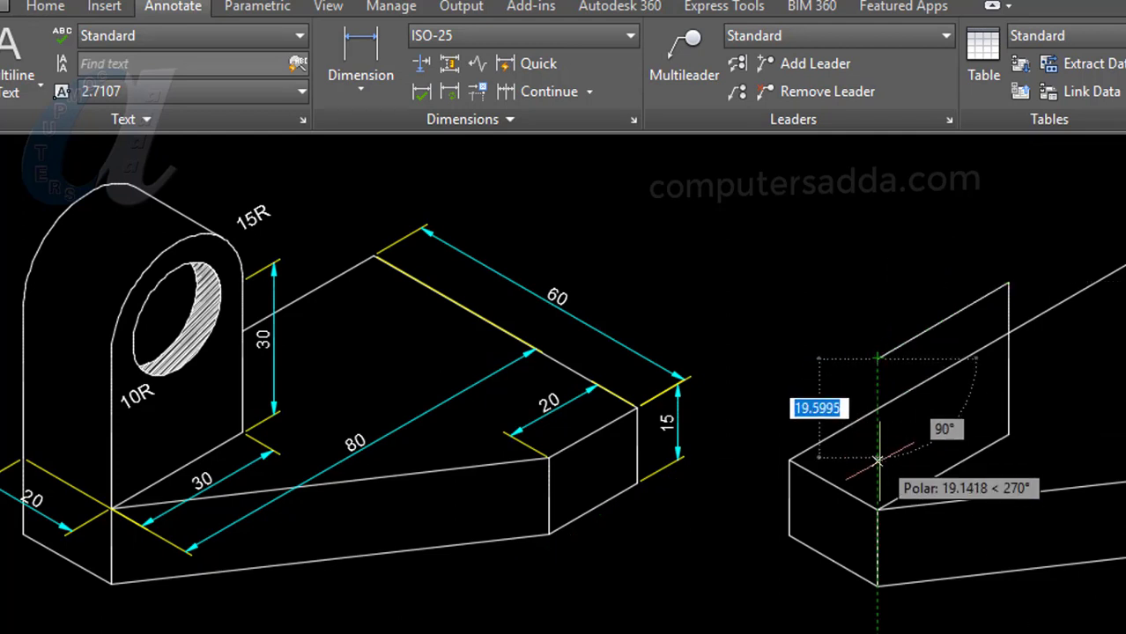
pyautogui.click(878, 508)
pyautogui.press('Return')
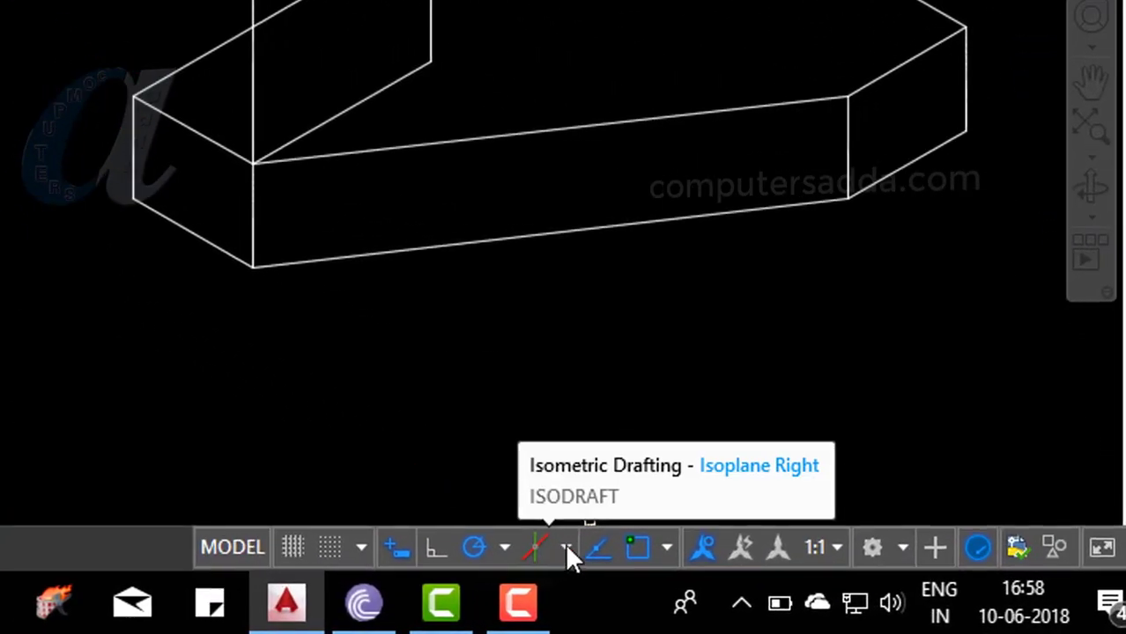
# Switch the isometric drafting plane to Isoplane Right.
pyautogui.click(566, 548)
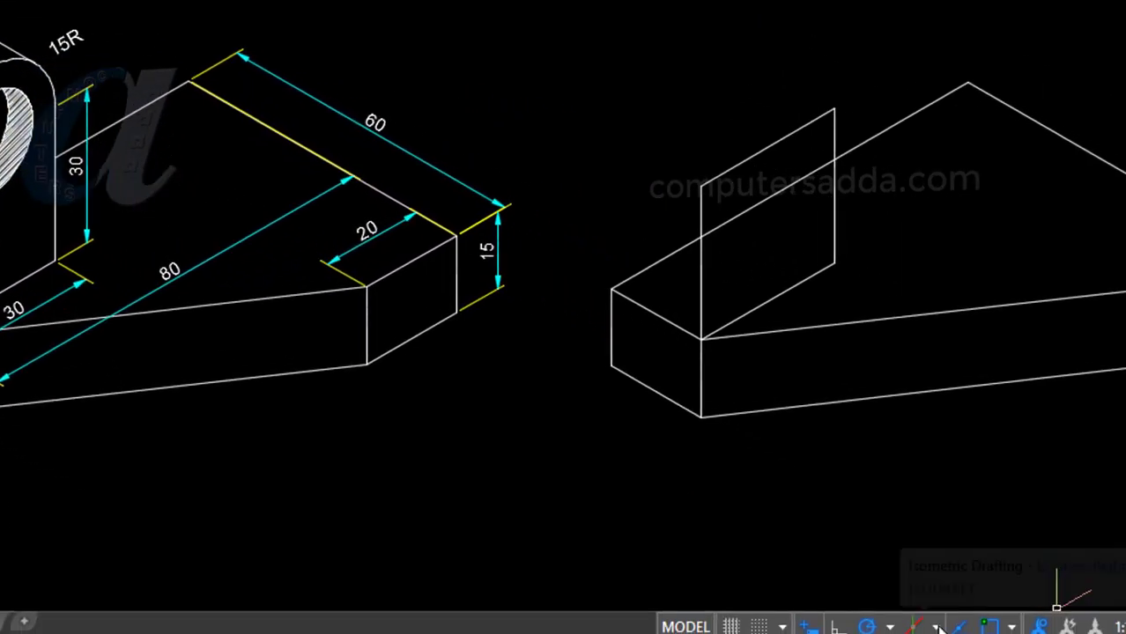
pyautogui.click(923, 589)
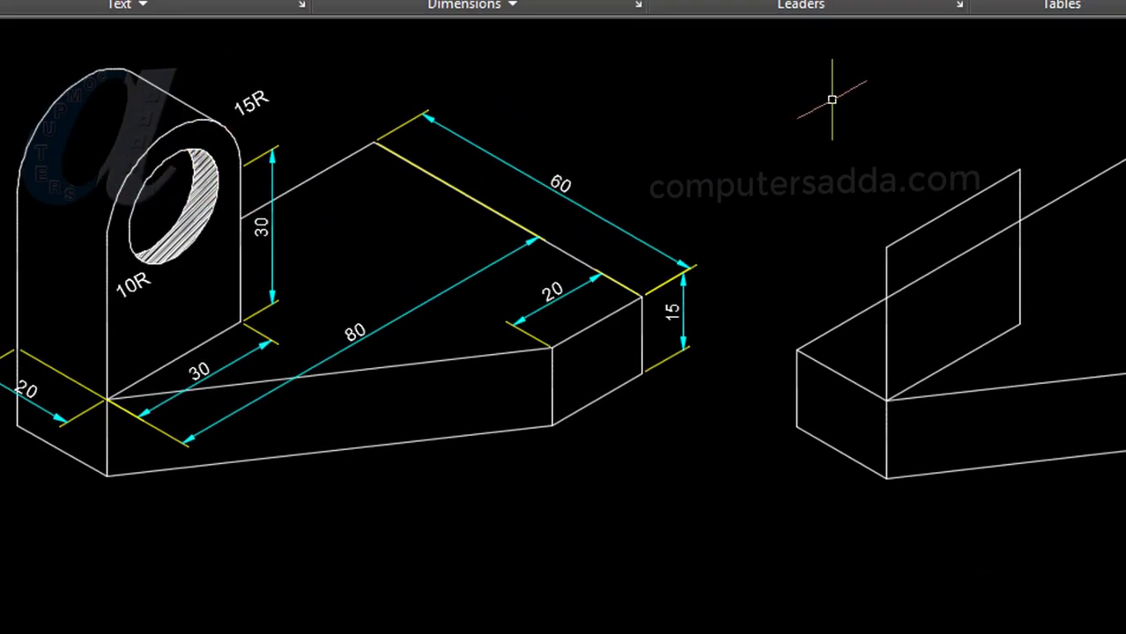
# Draw the lug's outer isocircle centred on its top edge, then begin a second isocircle.
pyautogui.write('e')
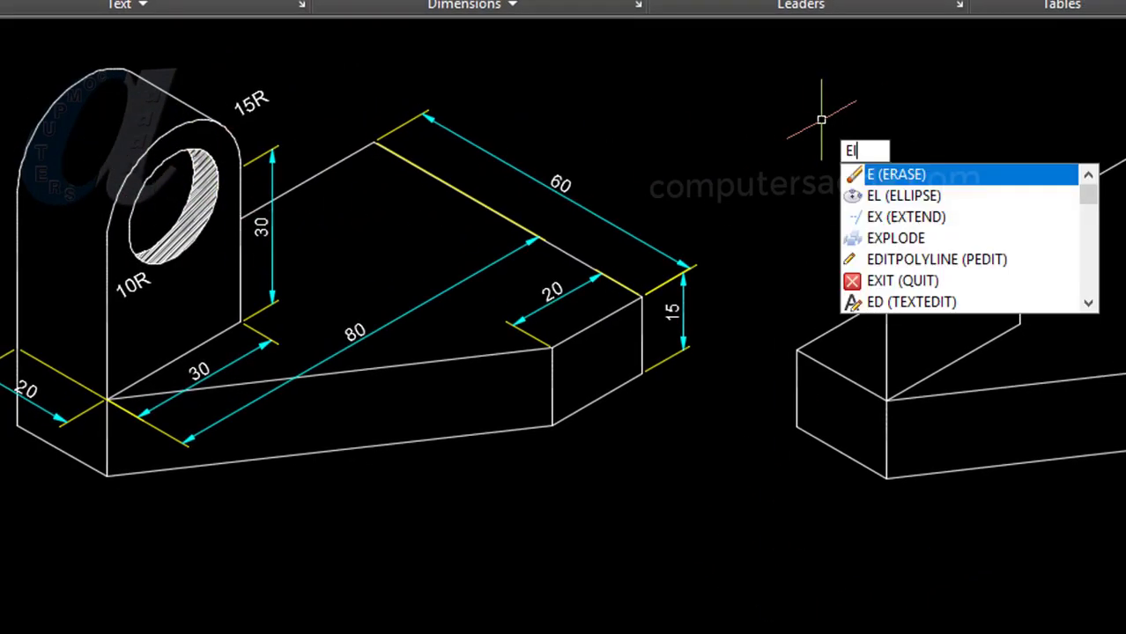
pyautogui.write('l')
pyautogui.press('Return')
pyautogui.write('i')
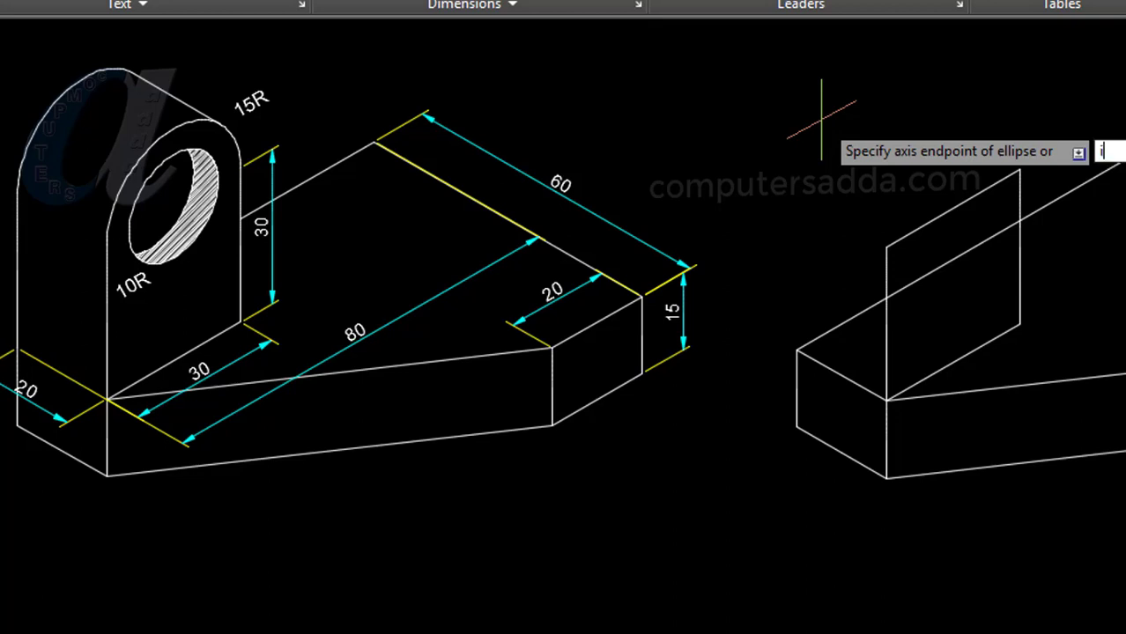
pyautogui.press('Return')
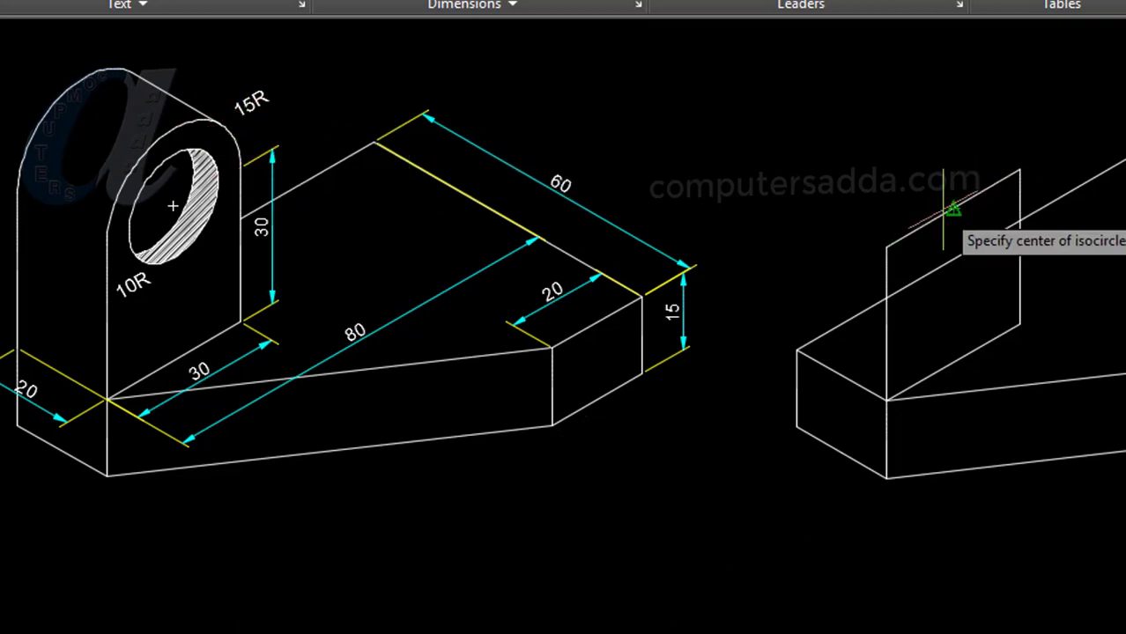
pyautogui.click(976, 193)
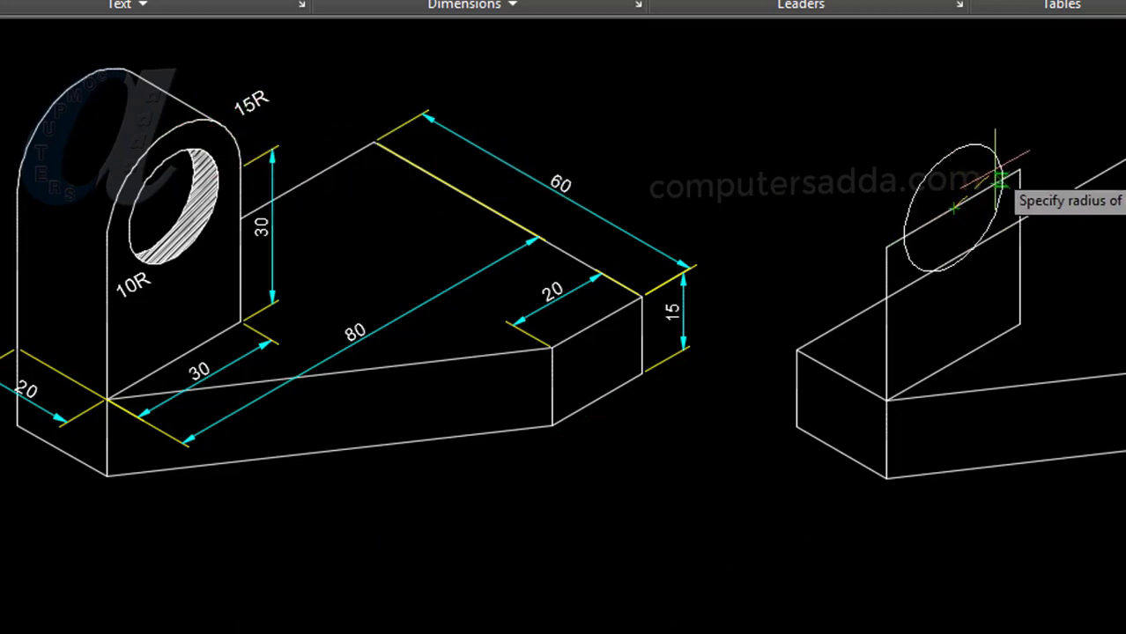
pyautogui.click(999, 181)
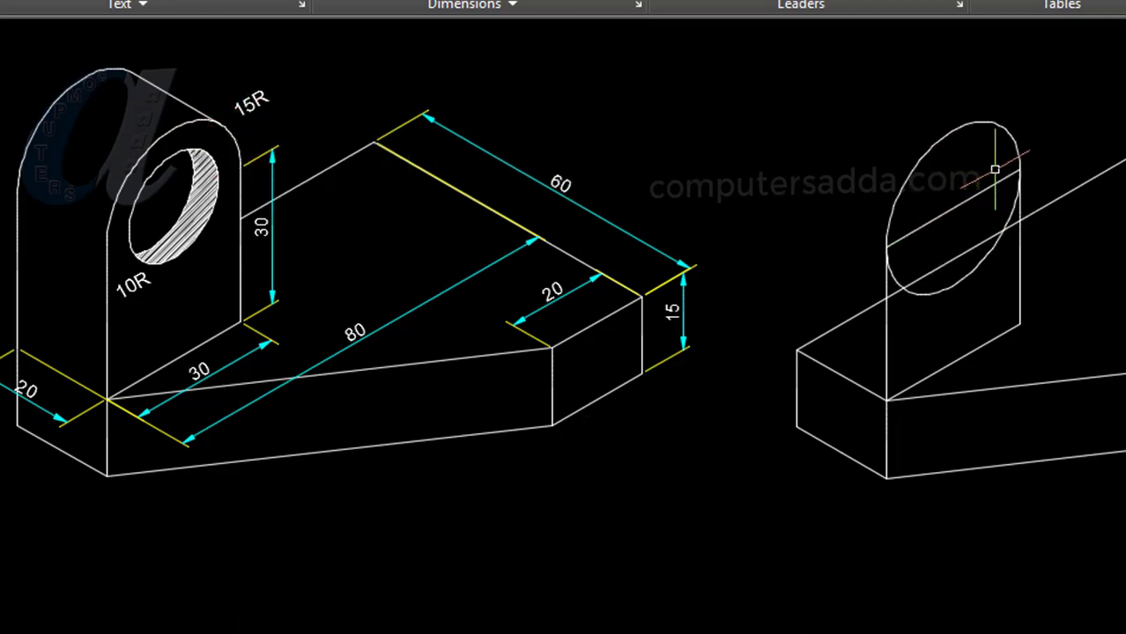
pyautogui.write('el')
pyautogui.press('Return')
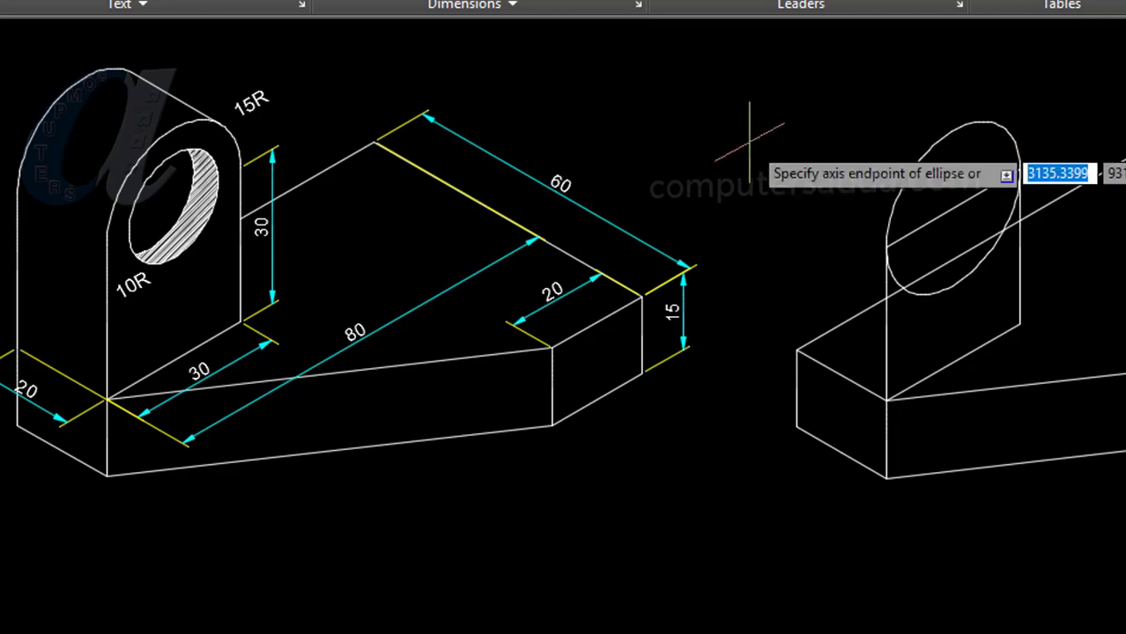
pyautogui.write('i')
pyautogui.press('Return')
# Draw the concentric hole isocircle and erase the inclined line crossing the circles.
pyautogui.click(953, 210)
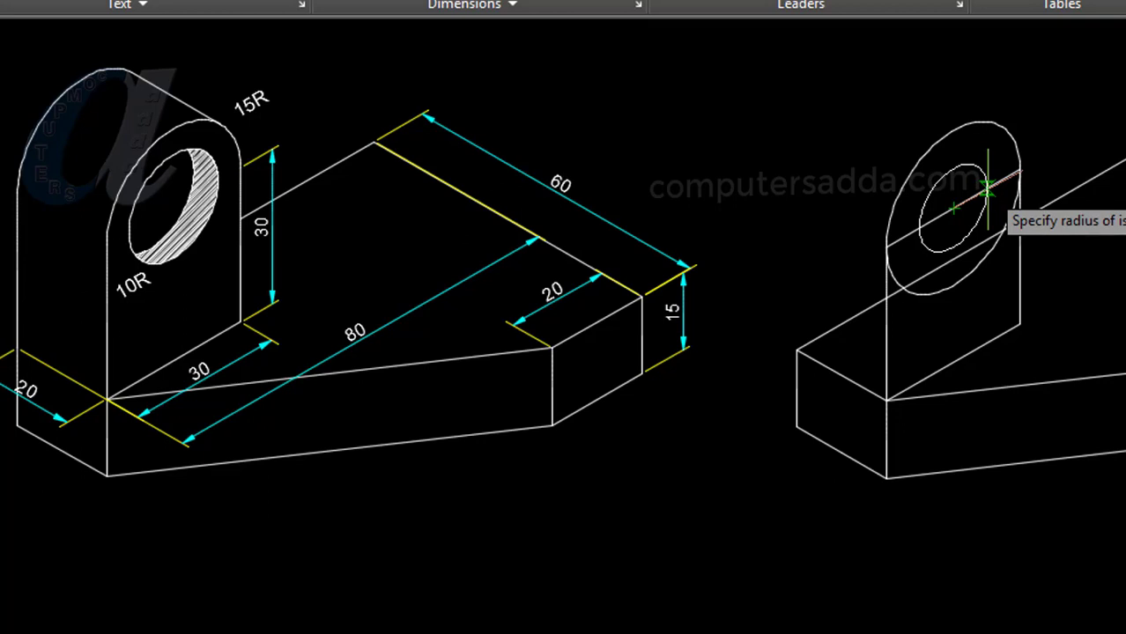
pyautogui.click(999, 181)
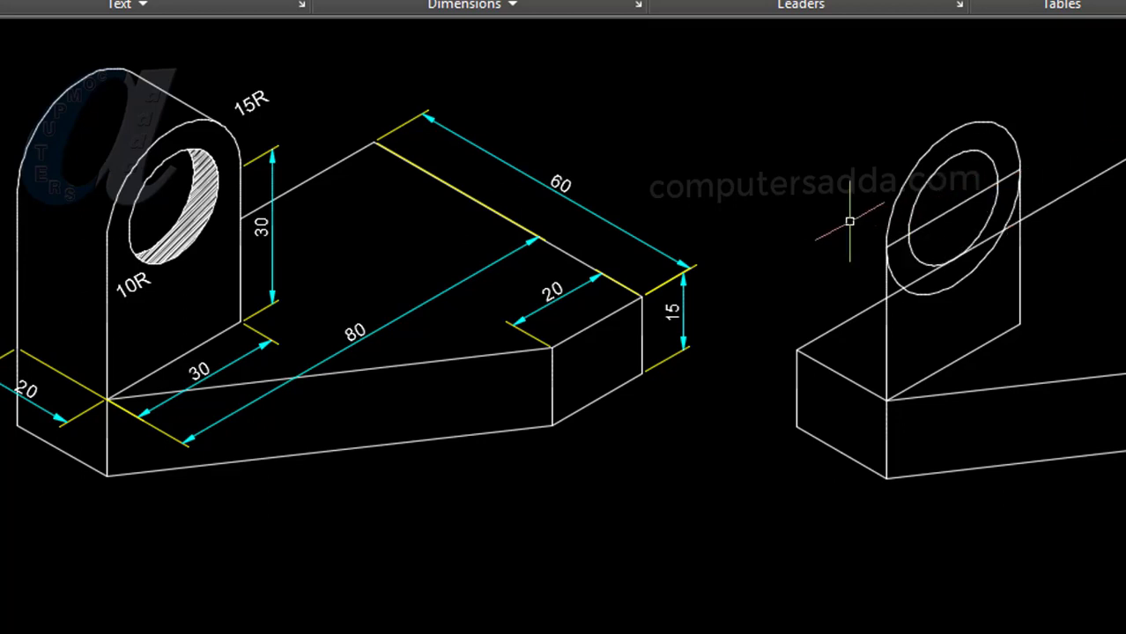
pyautogui.scroll(2, 851, 221)
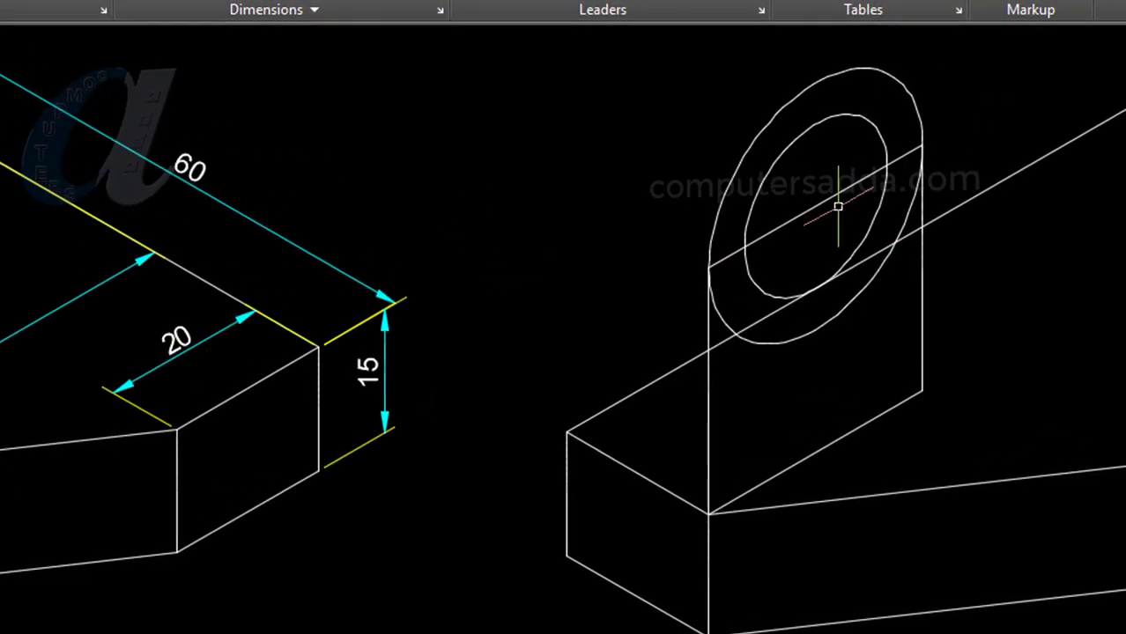
pyautogui.click(825, 200)
pyautogui.press('Delete')
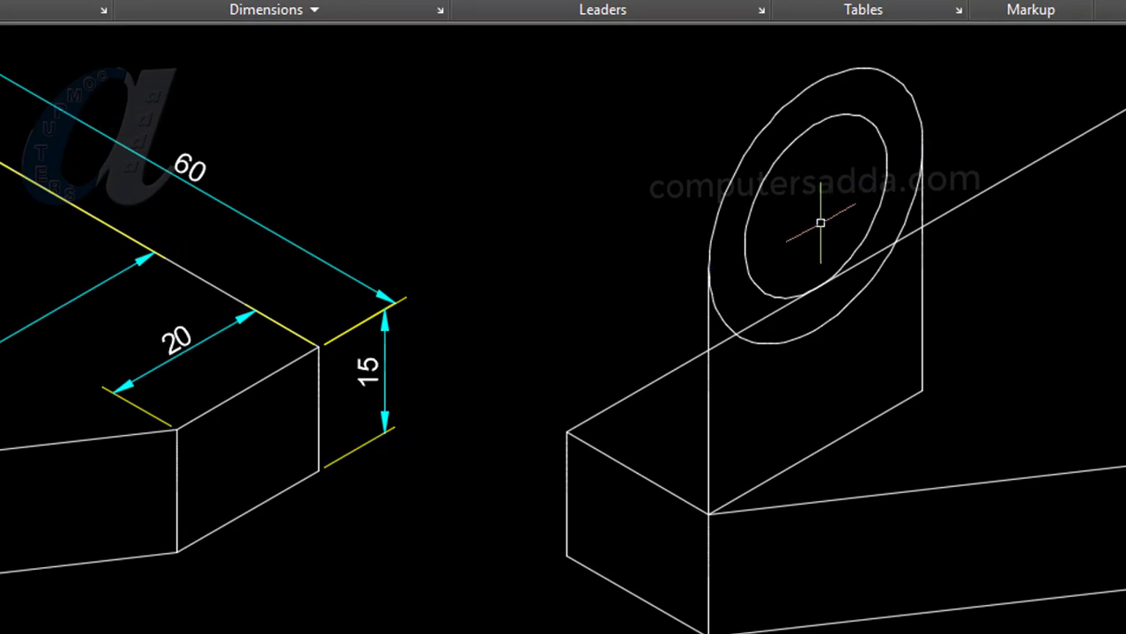
# Trim the outer circle's lower arc and the inclined line on both sides of the hole.
pyautogui.write('tr')
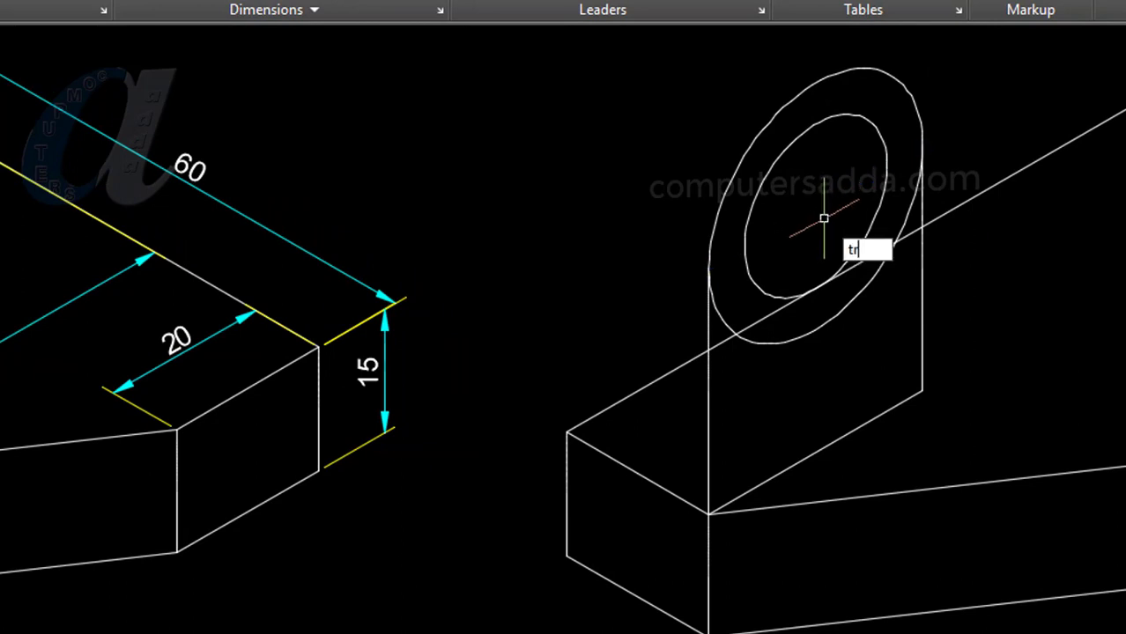
pyautogui.press('Return')
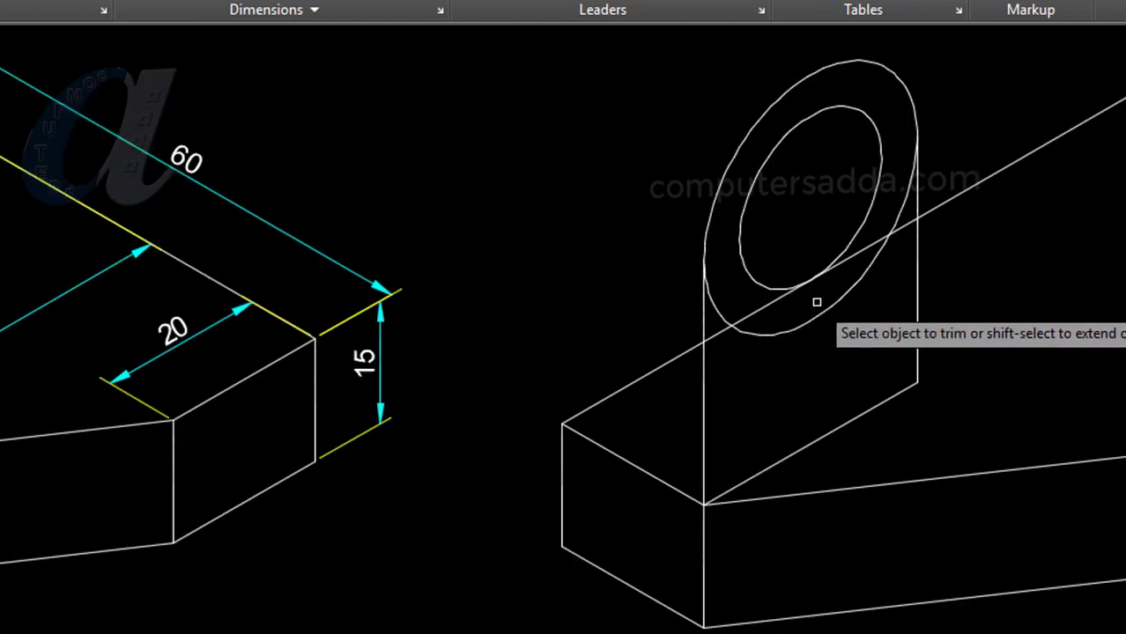
pyautogui.click(793, 322)
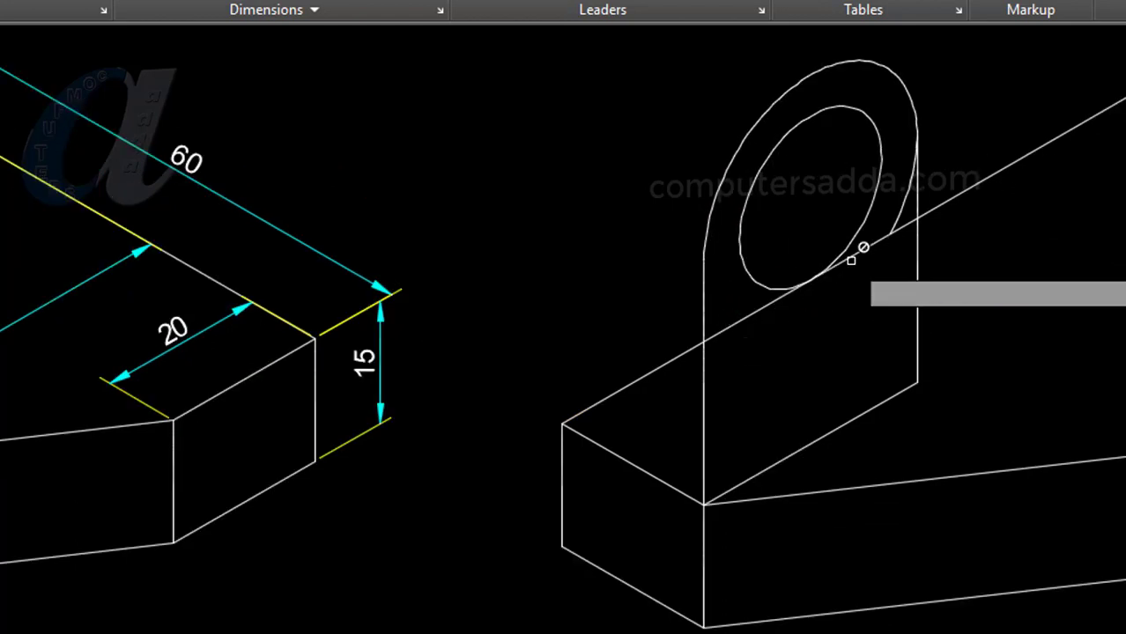
pyautogui.scroll(2, 901, 214)
pyautogui.scroll(-2, 901, 214)
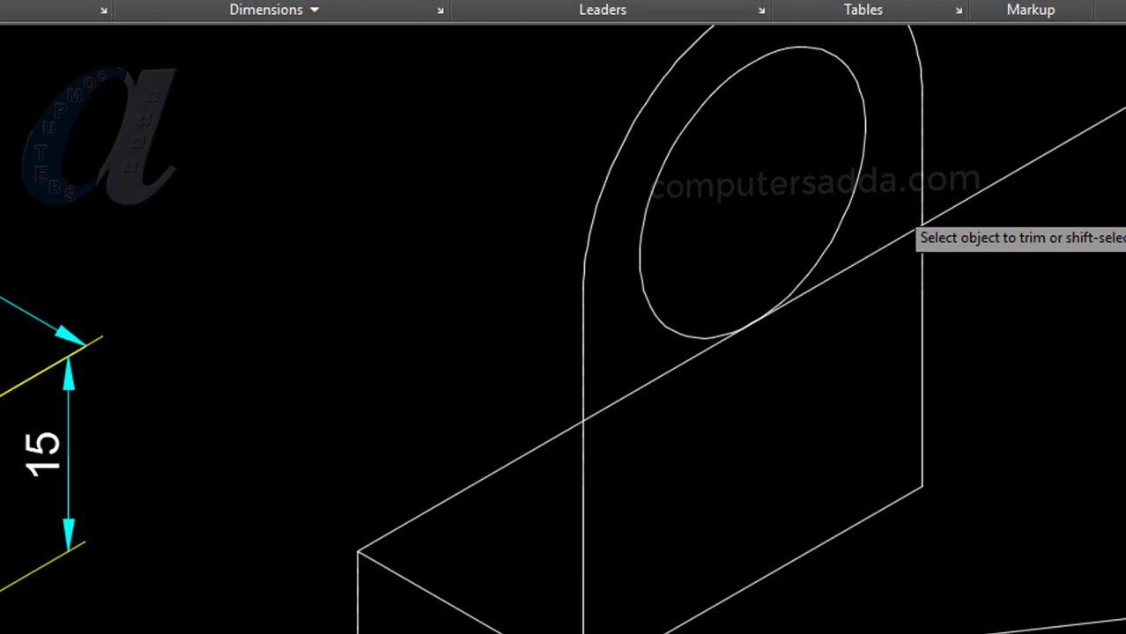
pyautogui.scroll(-2, 830, 326)
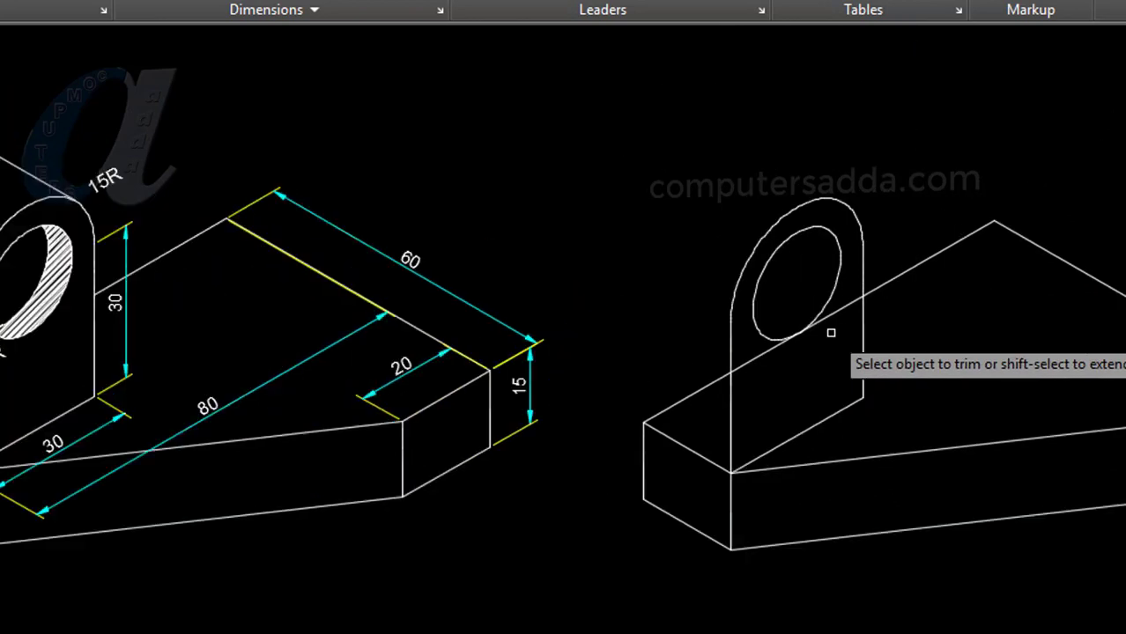
pyautogui.scroll(2, 826, 328)
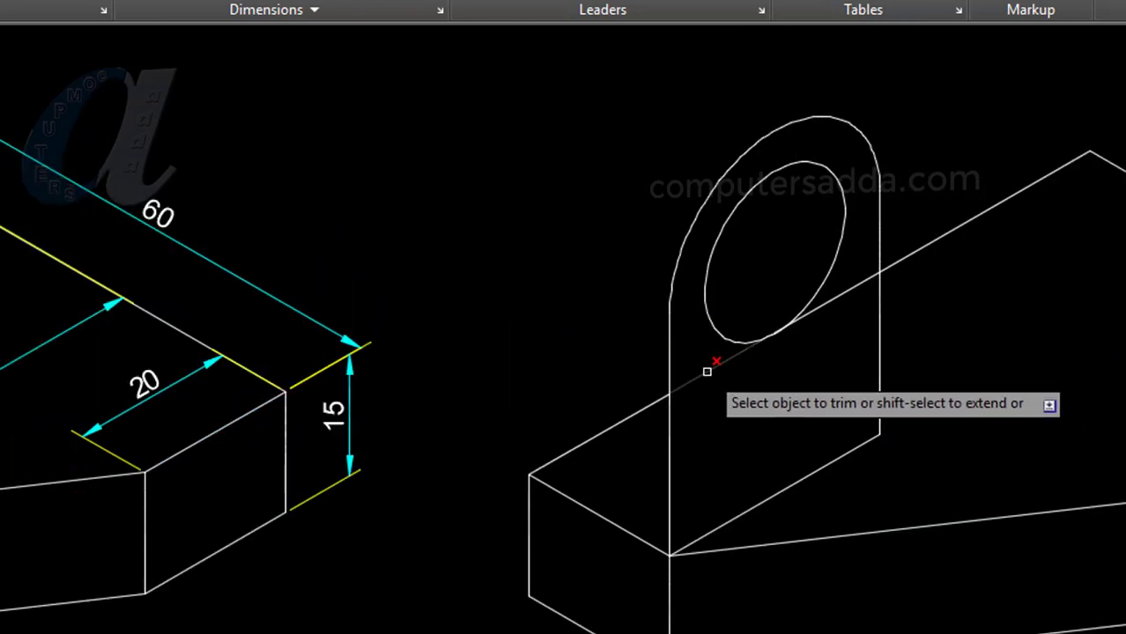
pyautogui.click(707, 371)
pyautogui.click(843, 294)
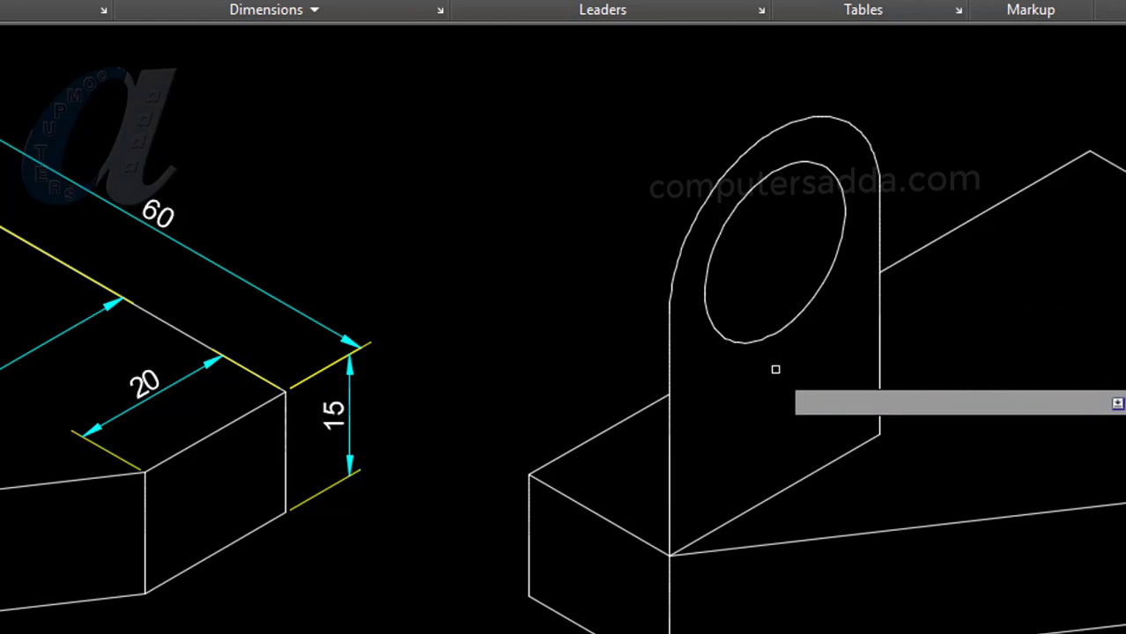
pyautogui.scroll(-3, 775, 369)
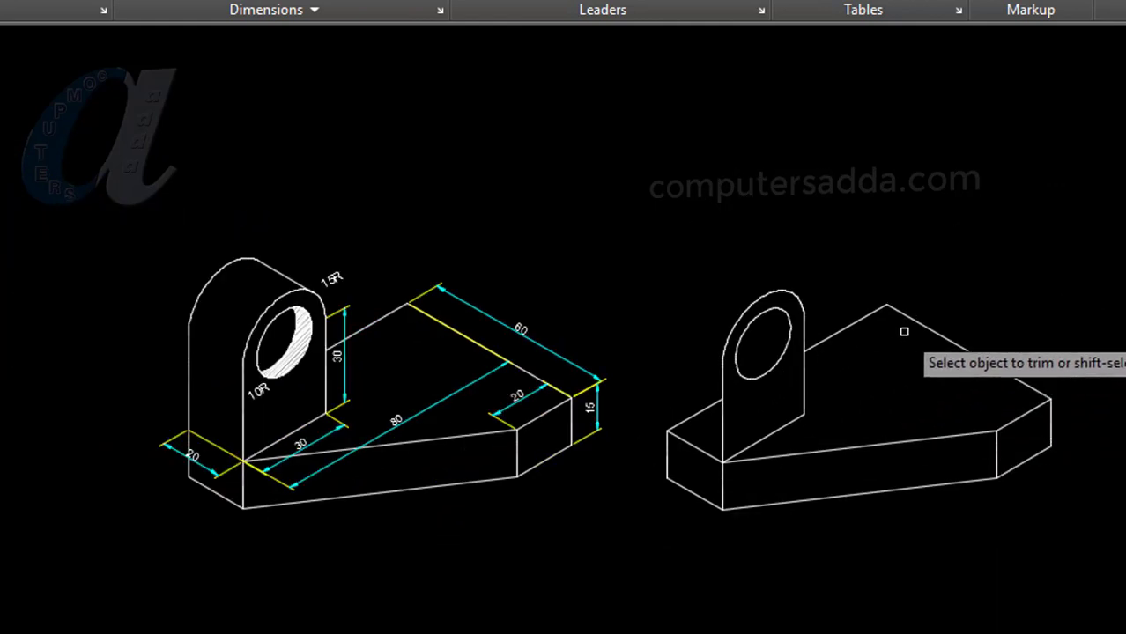
pyautogui.scroll(2, 826, 322)
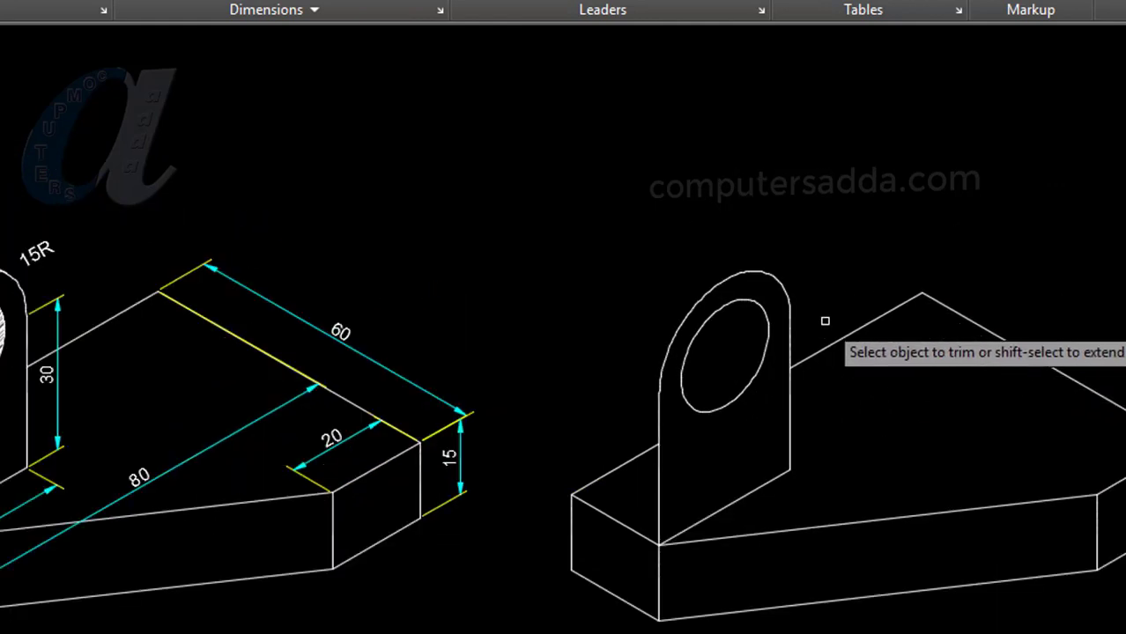
# Copy the lug's vertical edges, top arc and bottom edge back along the isometric axis.
pyautogui.press('Escape')
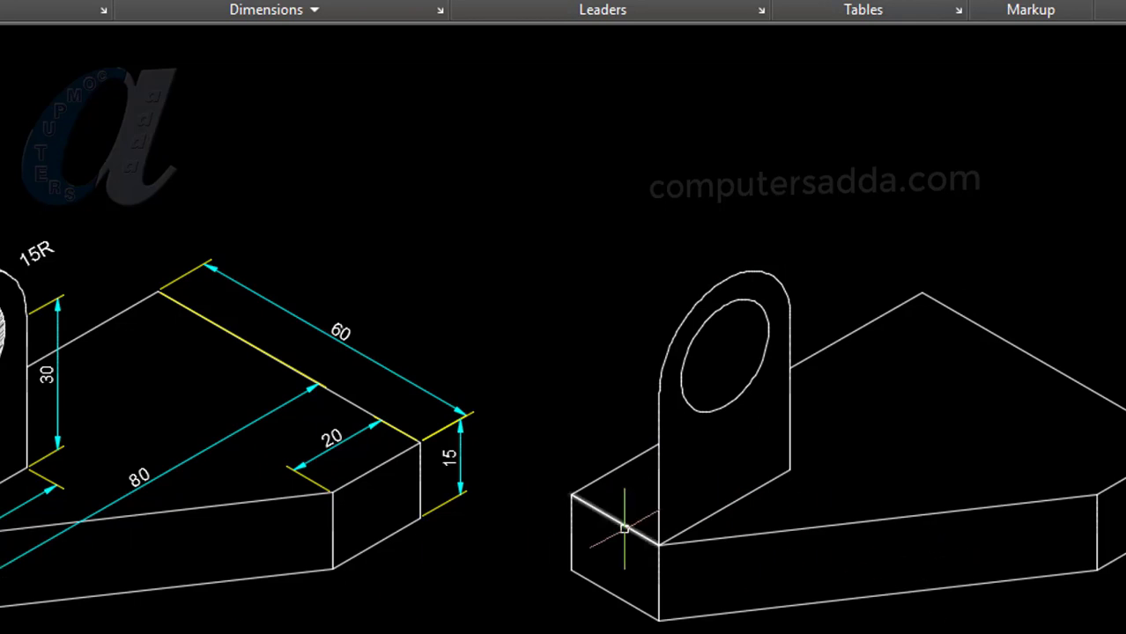
pyautogui.write('cp')
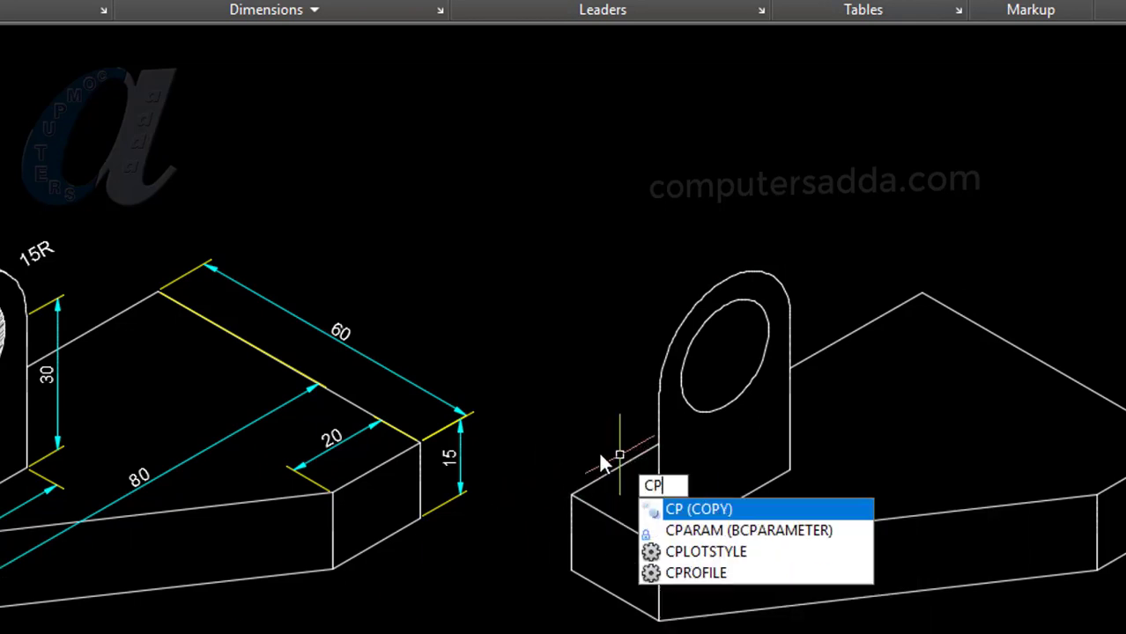
pyautogui.press('Return')
pyautogui.click(659, 448)
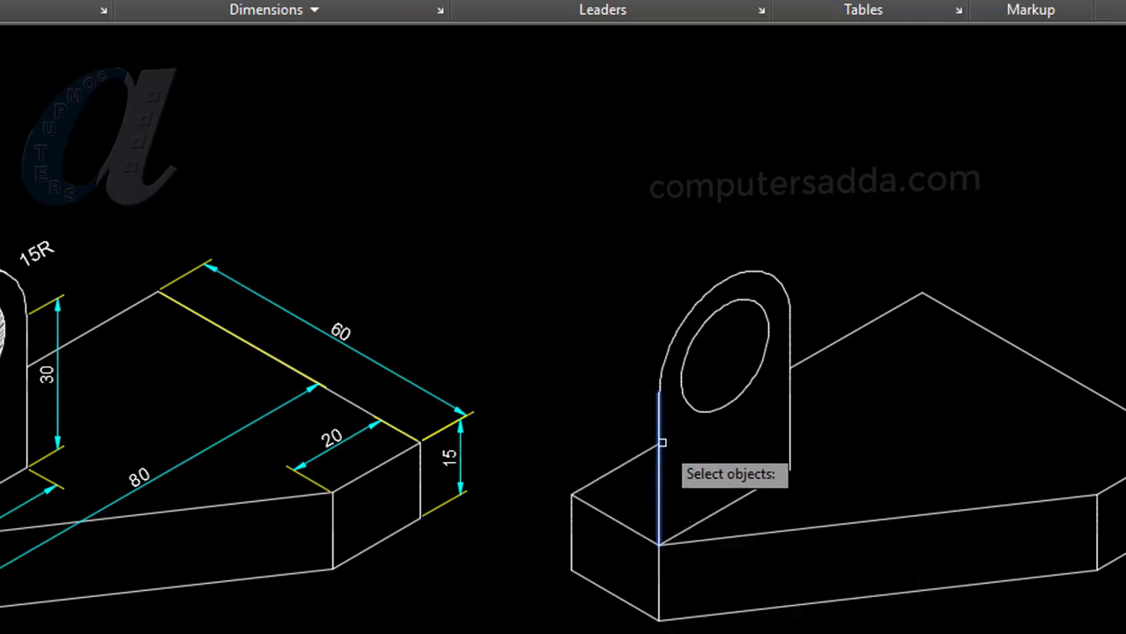
pyautogui.click(675, 338)
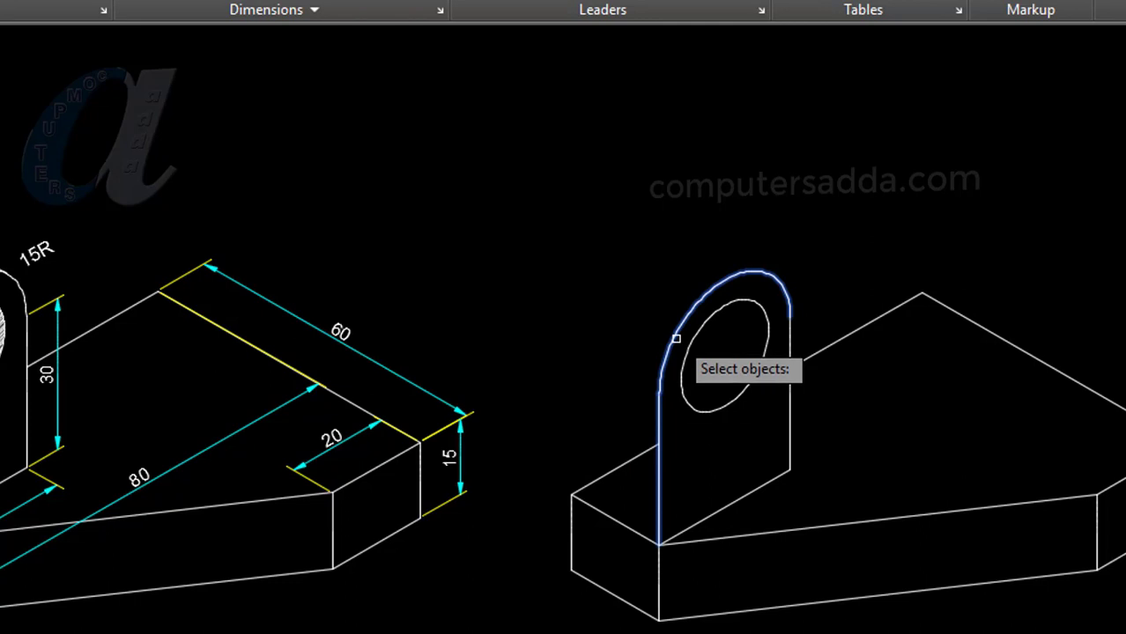
pyautogui.click(791, 407)
pyautogui.click(760, 490)
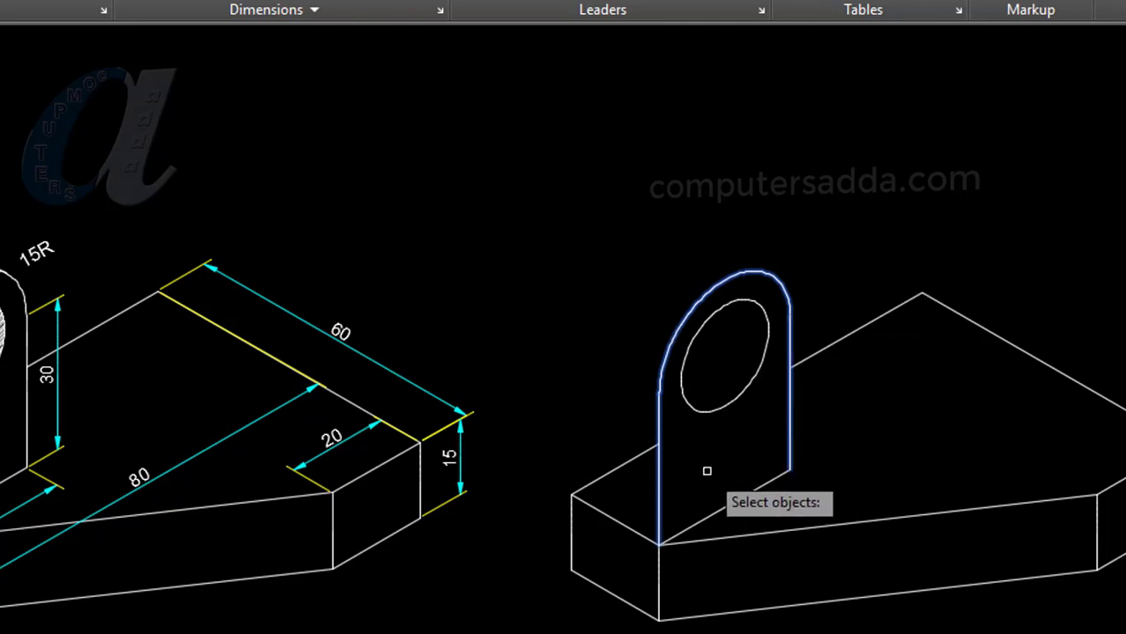
pyautogui.press('Return')
pyautogui.click(659, 544)
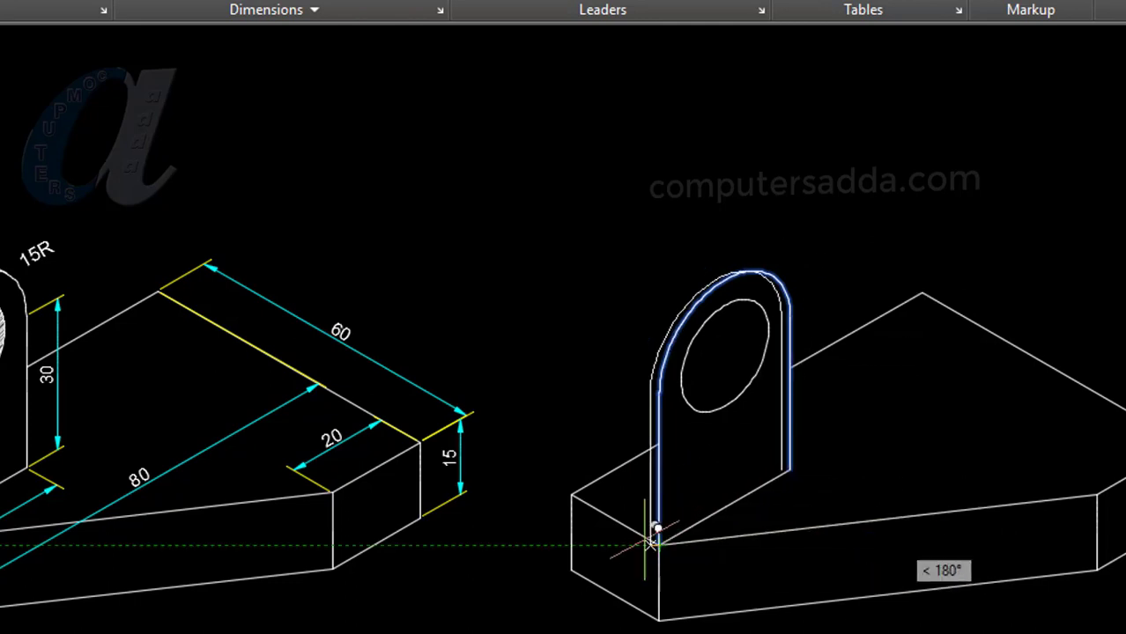
pyautogui.click(571, 495)
pyautogui.press('Return')
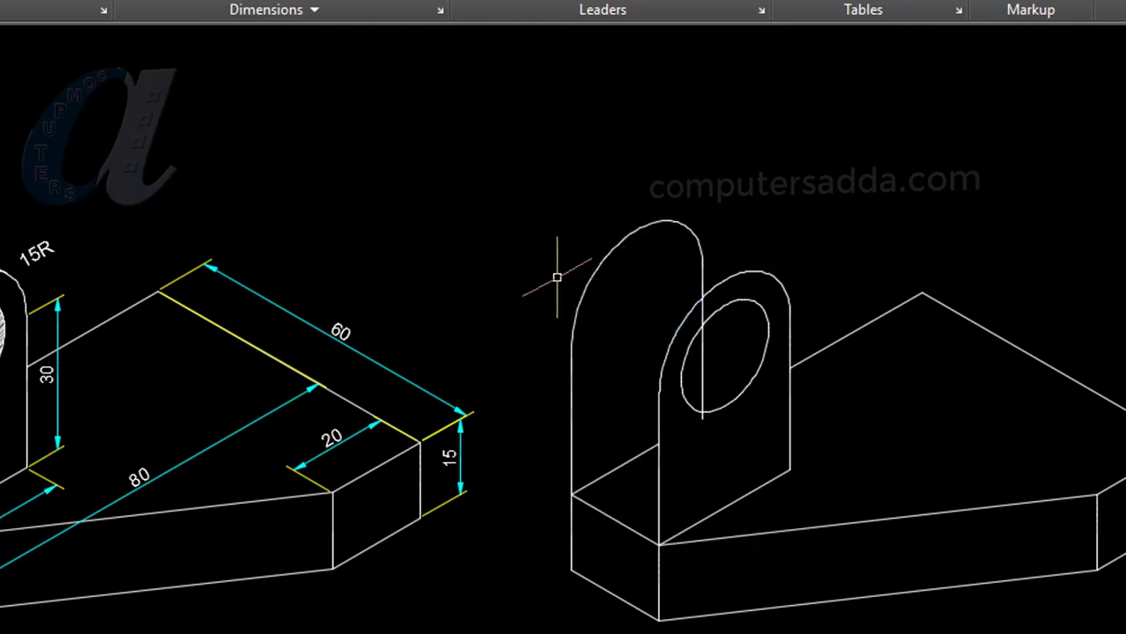
# Draw a line joining the tops of the front and back arcs.
pyautogui.write('l')
pyautogui.press('Return')
pyautogui.click(683, 224)
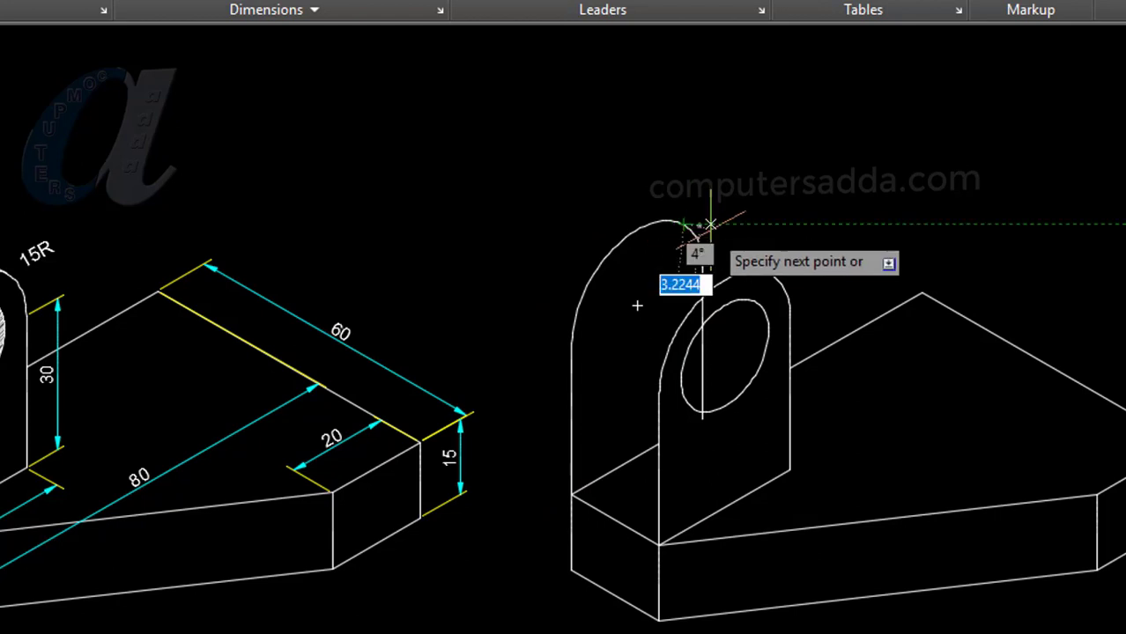
pyautogui.click(771, 274)
# Finish the connecting line and trim away the hidden part of the back arc.
pyautogui.press('Return')
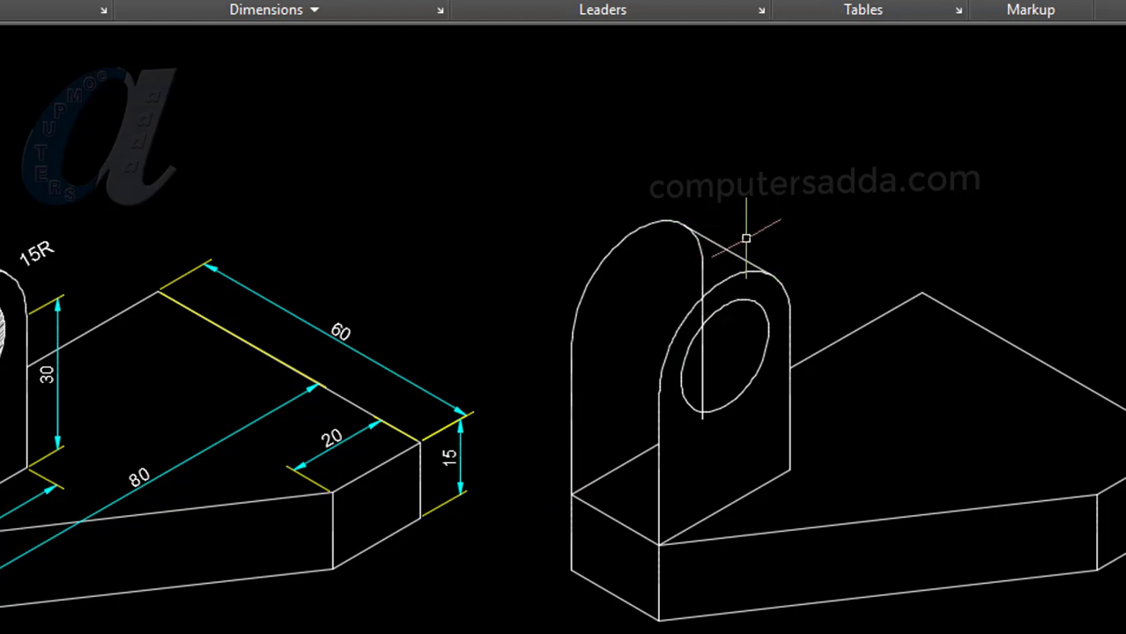
pyautogui.write('tr')
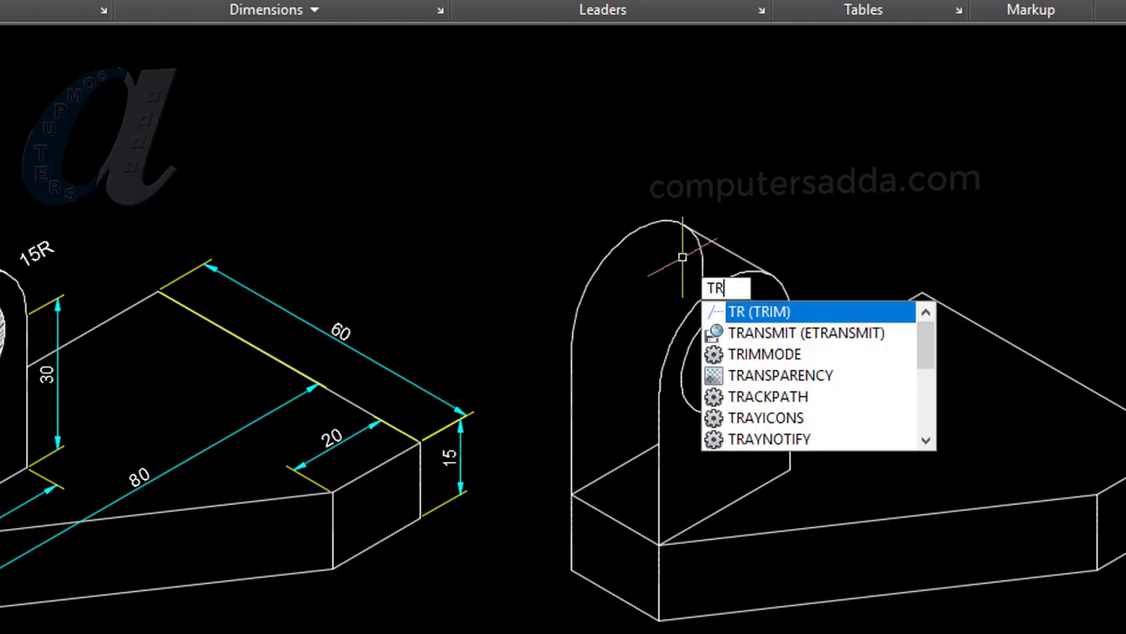
pyautogui.press('Return')
pyautogui.press('Return')
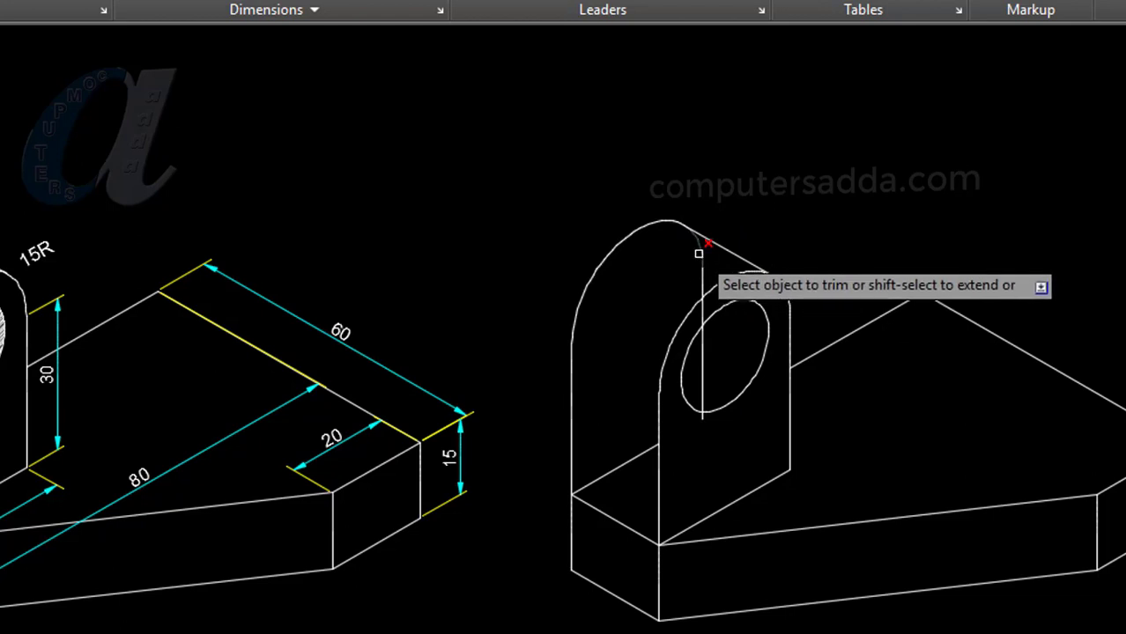
pyautogui.click(701, 254)
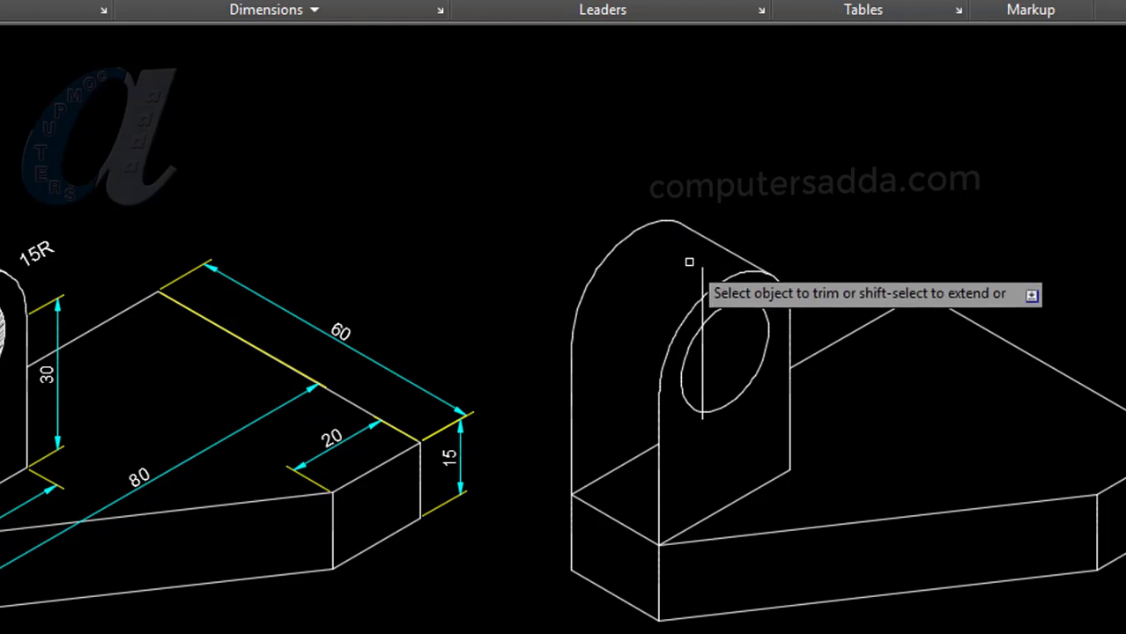
pyautogui.press('Escape')
# Delete the vertical line through the hole and the two hidden base edges behind the lug.
pyautogui.click(701, 265)
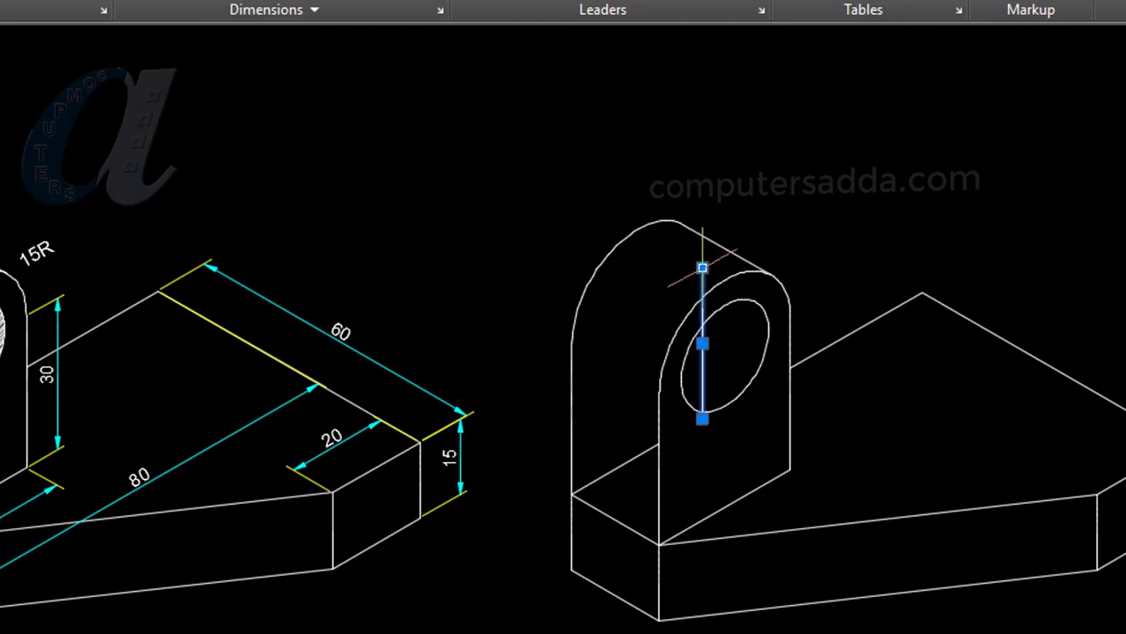
pyautogui.press('Delete')
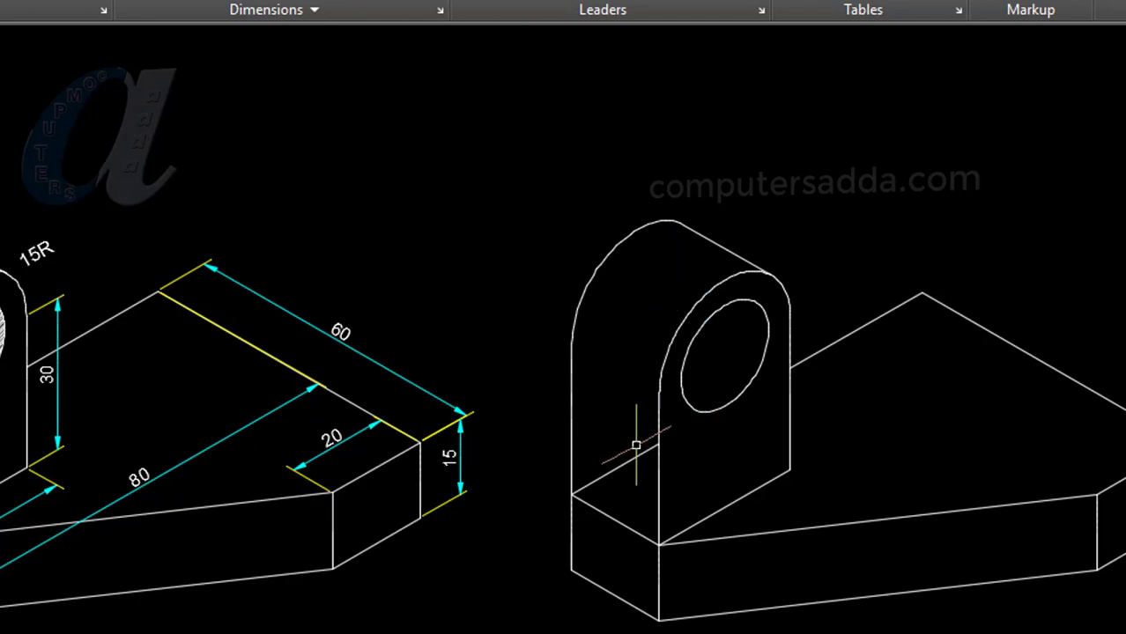
pyautogui.click(621, 456)
pyautogui.press('Delete')
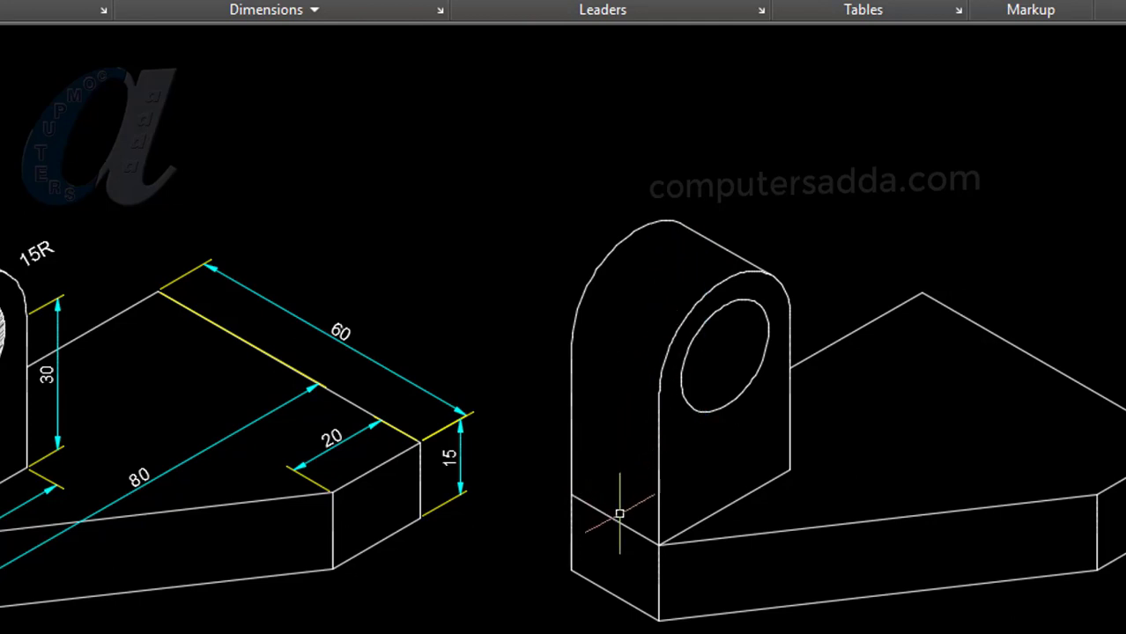
pyautogui.click(619, 513)
pyautogui.press('Delete')
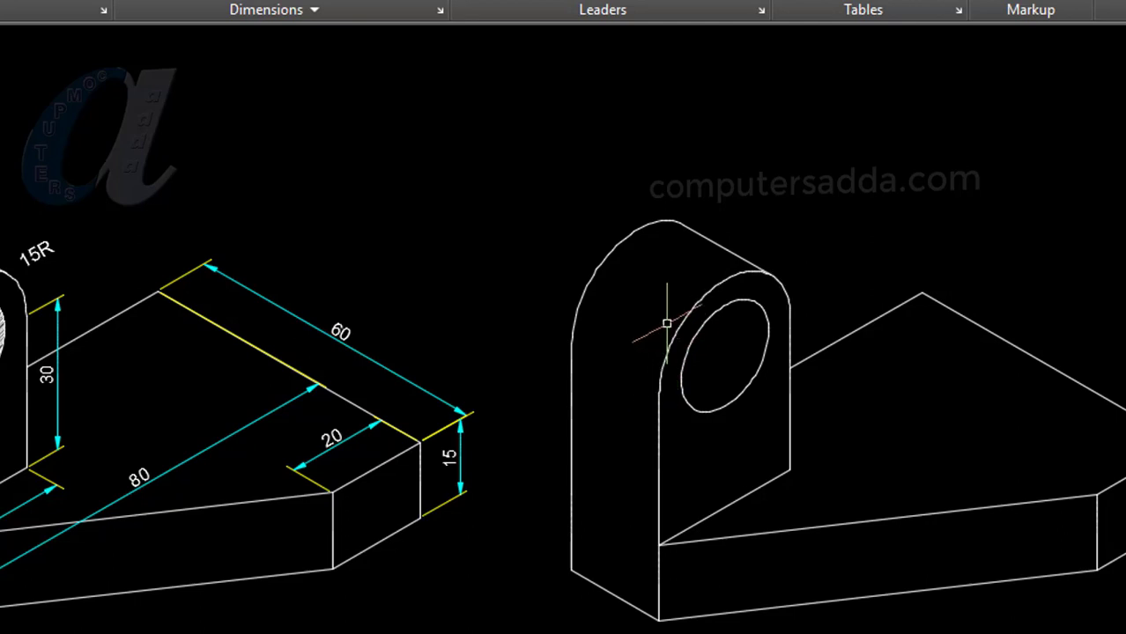
pyautogui.scroll(-5, 605, 339)
pyautogui.scroll(5, 527, 327)
pyautogui.write('c')
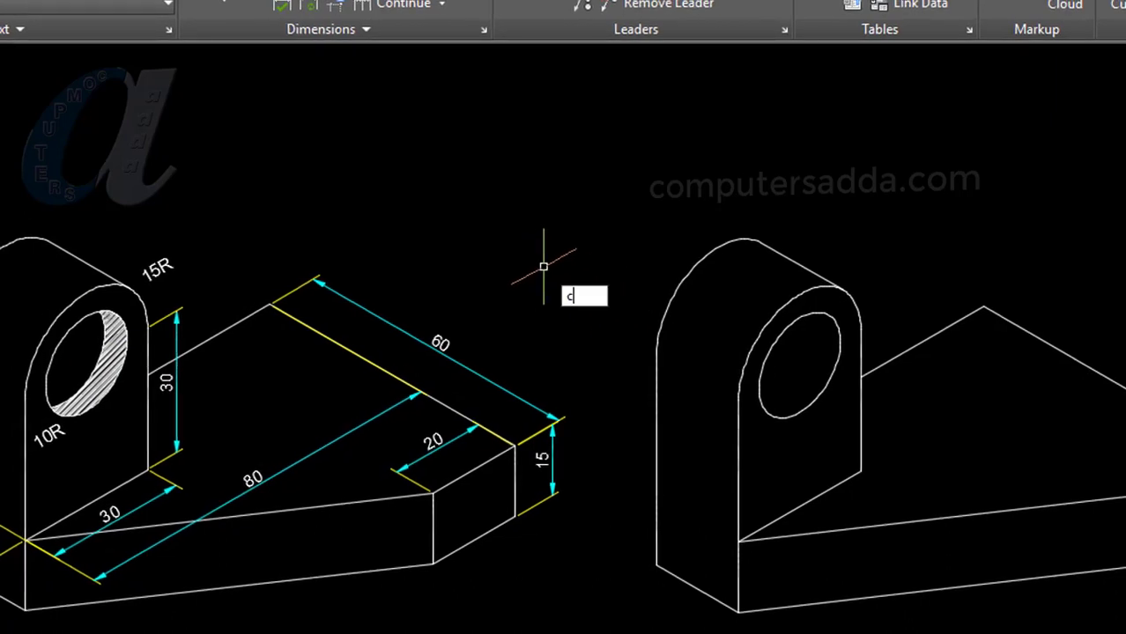
# Copy the lug's hole ellipse 5 units back from the hole centre.
pyautogui.write('p')
pyautogui.press('Return')
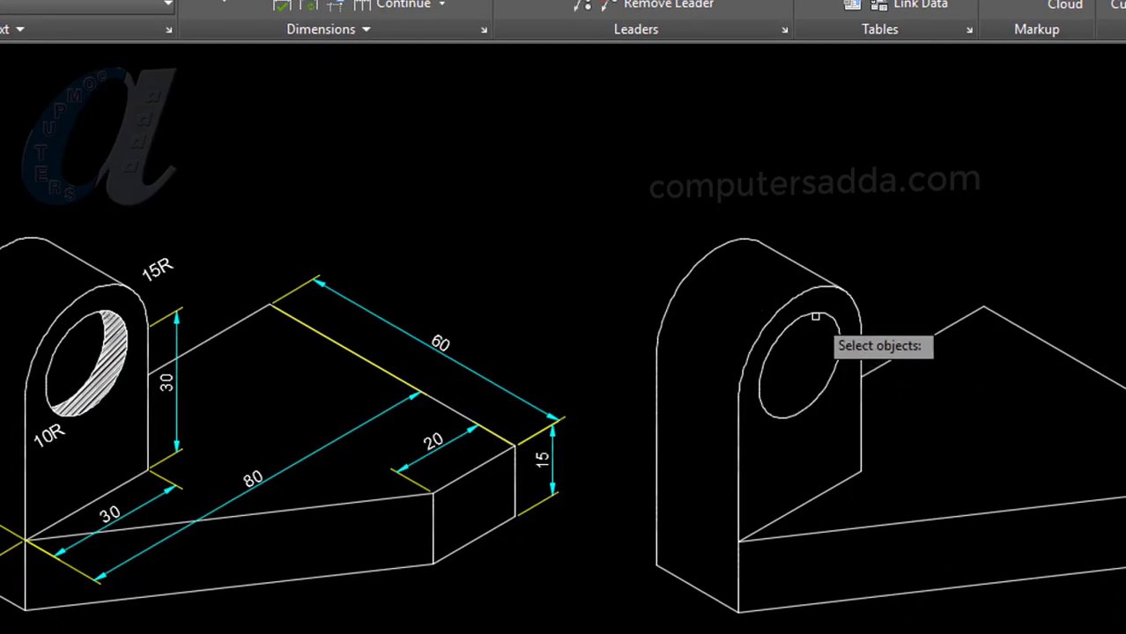
pyautogui.click(816, 316)
pyautogui.press('Return')
pyautogui.click(799, 364)
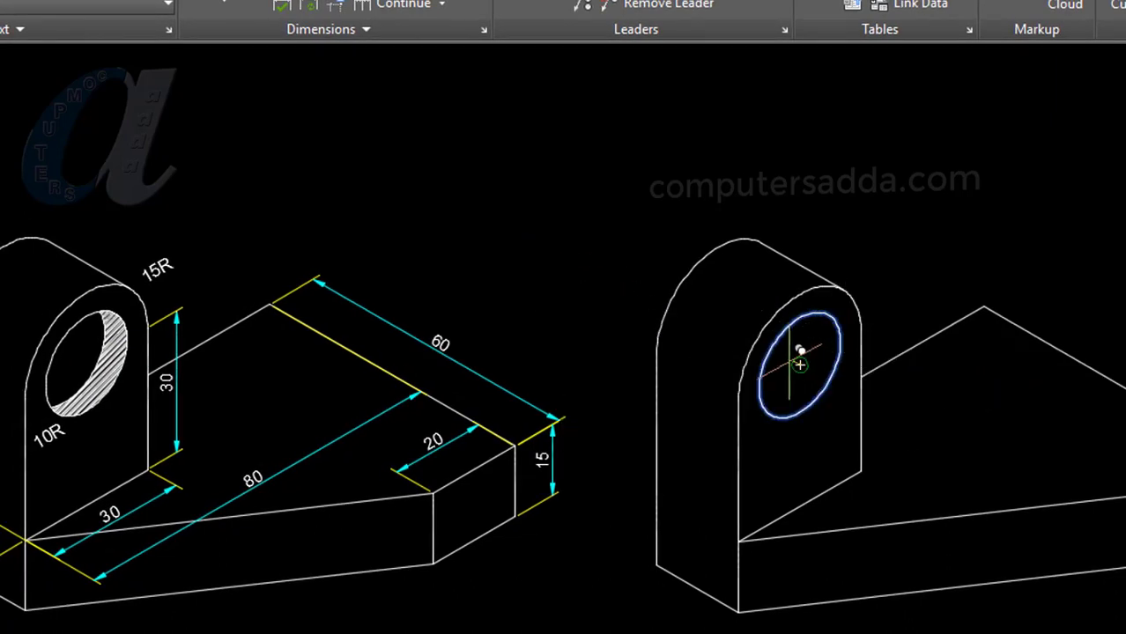
pyautogui.write('5')
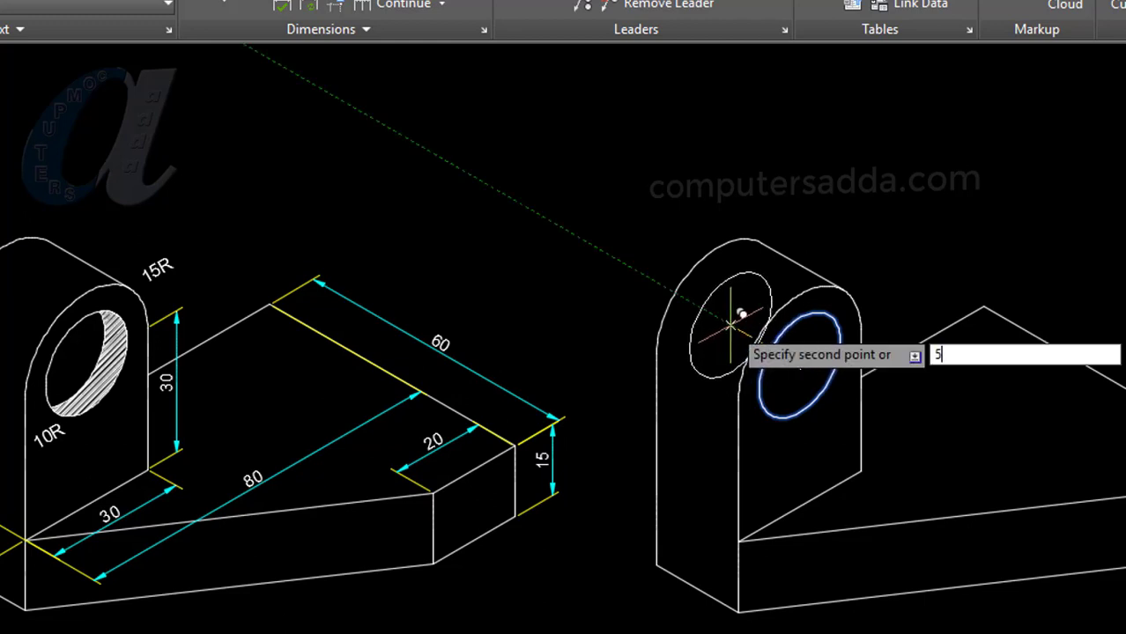
pyautogui.press('Return')
# Trim the hidden arc of the copied ellipse inside the hole.
pyautogui.scroll(2, 692, 321)
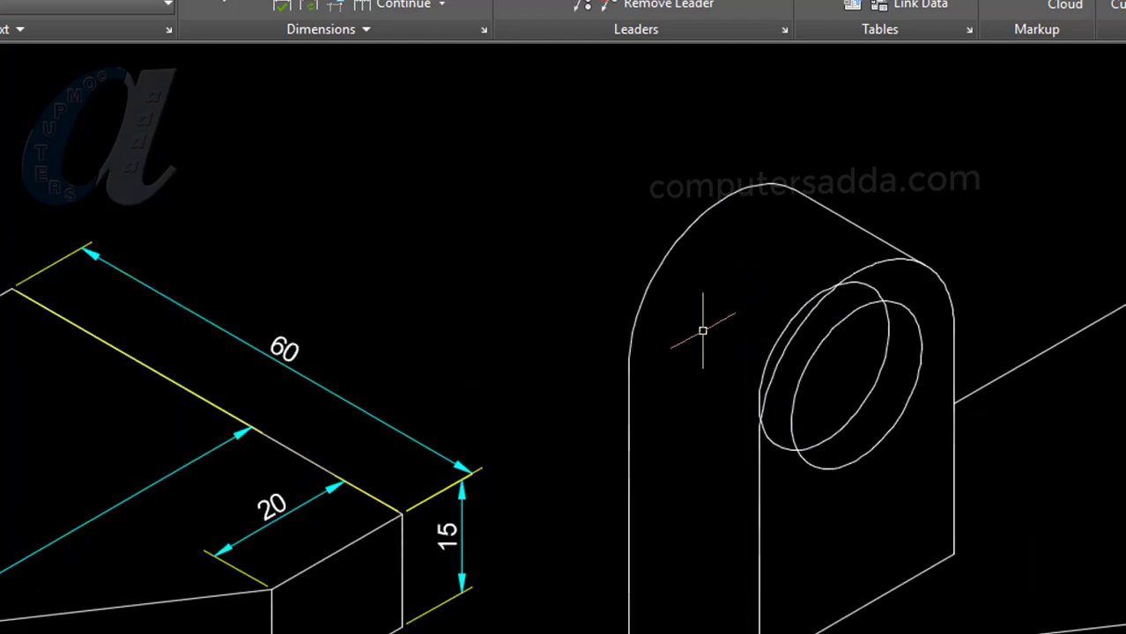
pyautogui.write('TR')
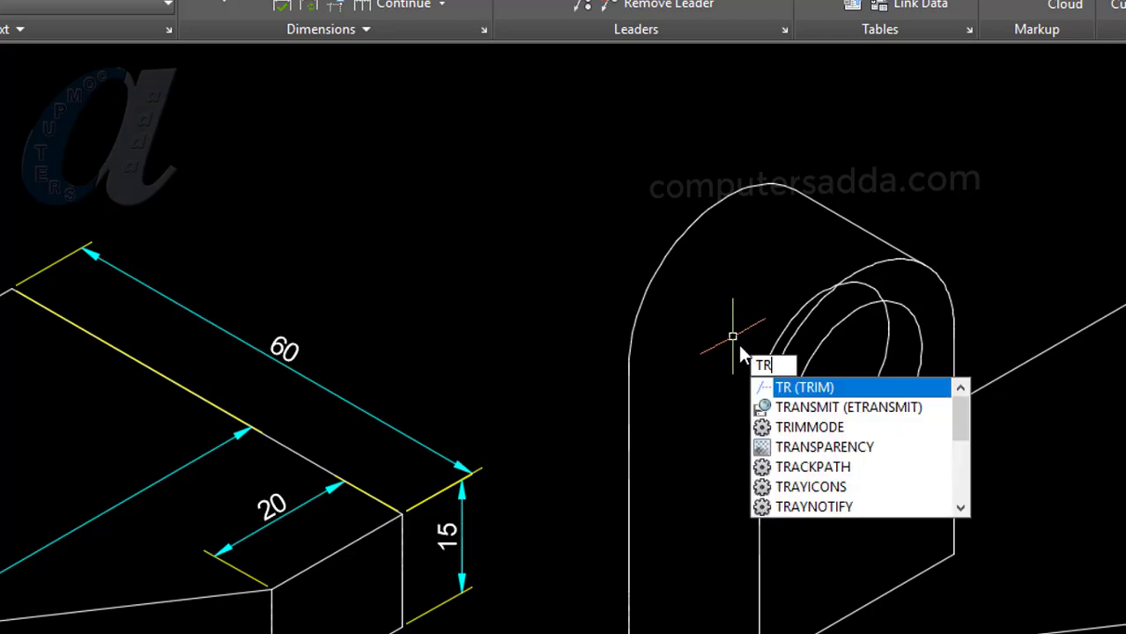
pyautogui.press('Return')
pyautogui.press('Return')
pyautogui.click(878, 296)
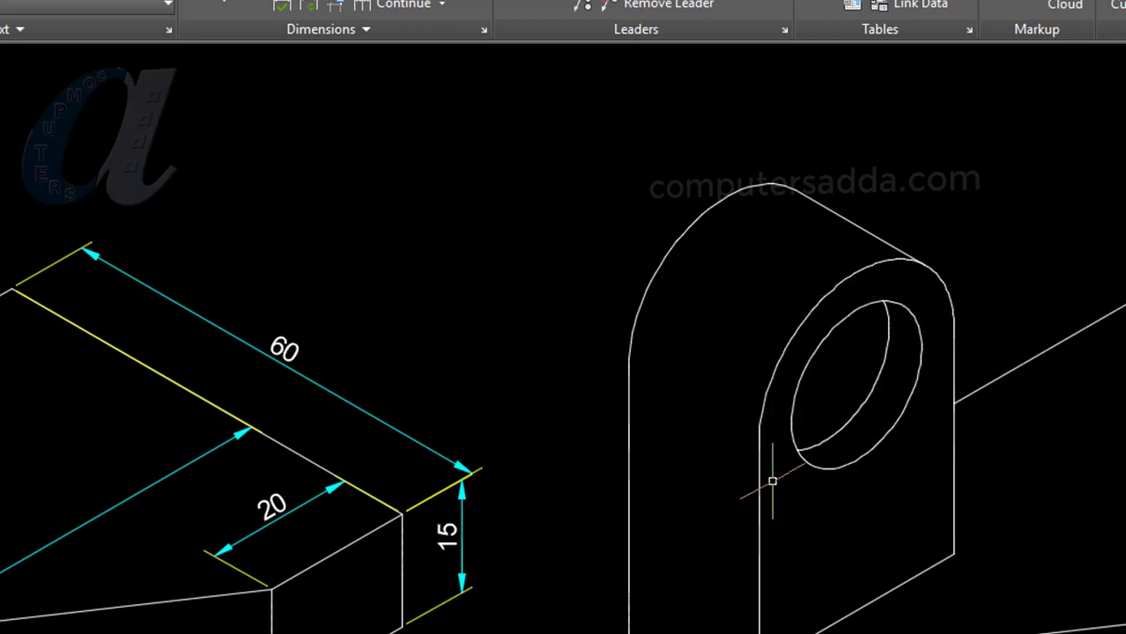
pyautogui.scroll(-5, 762, 485)
pyautogui.scroll(2, 810, 485)
pyautogui.write('H')
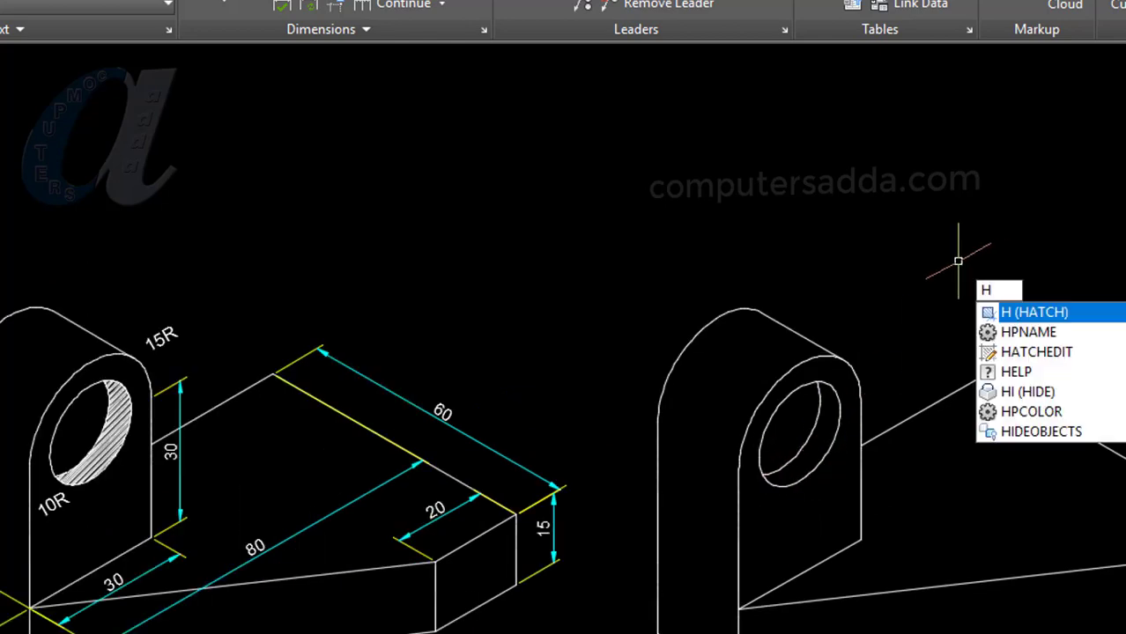
# Hatch the visible inner face of the hole.
pyautogui.press('Return')
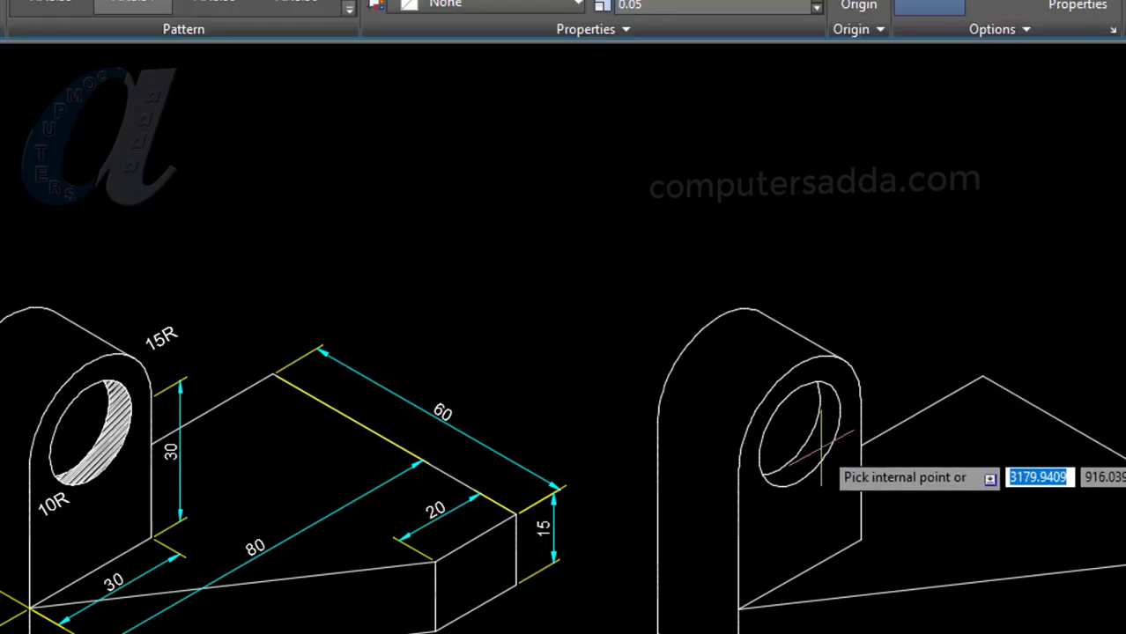
pyautogui.click(793, 432)
pyautogui.press('Return')
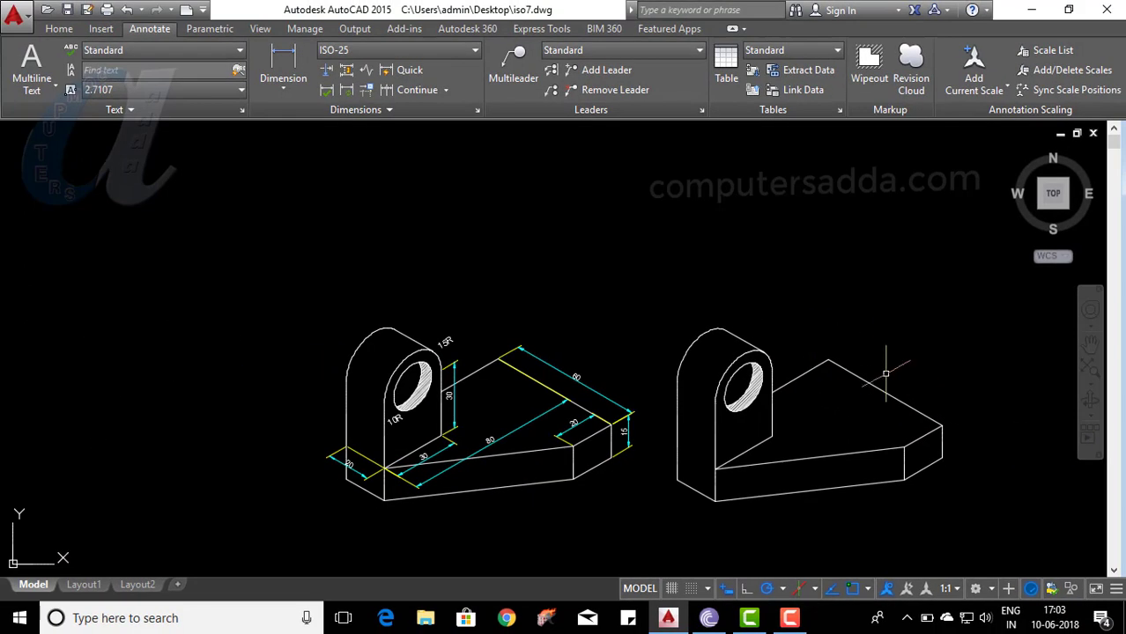
pyautogui.moveTo(938, 336); pyautogui.dragTo(816, 279, button='middle')
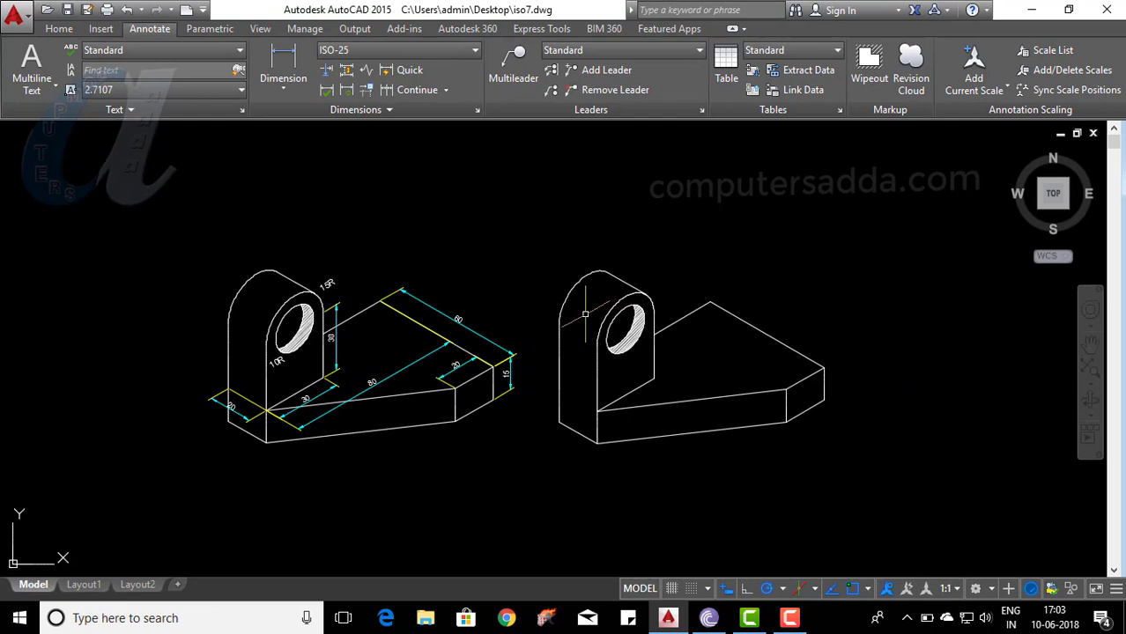
pyautogui.scroll(1, 584, 314)
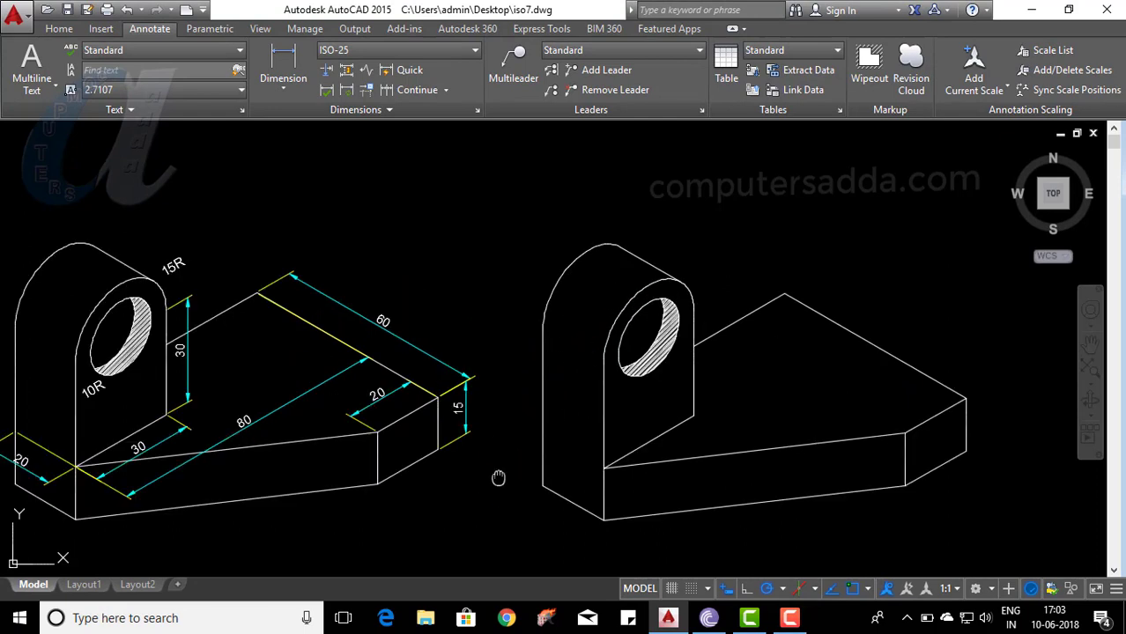
pyautogui.moveTo(497, 477); pyautogui.dragTo(517, 447, button='middle')
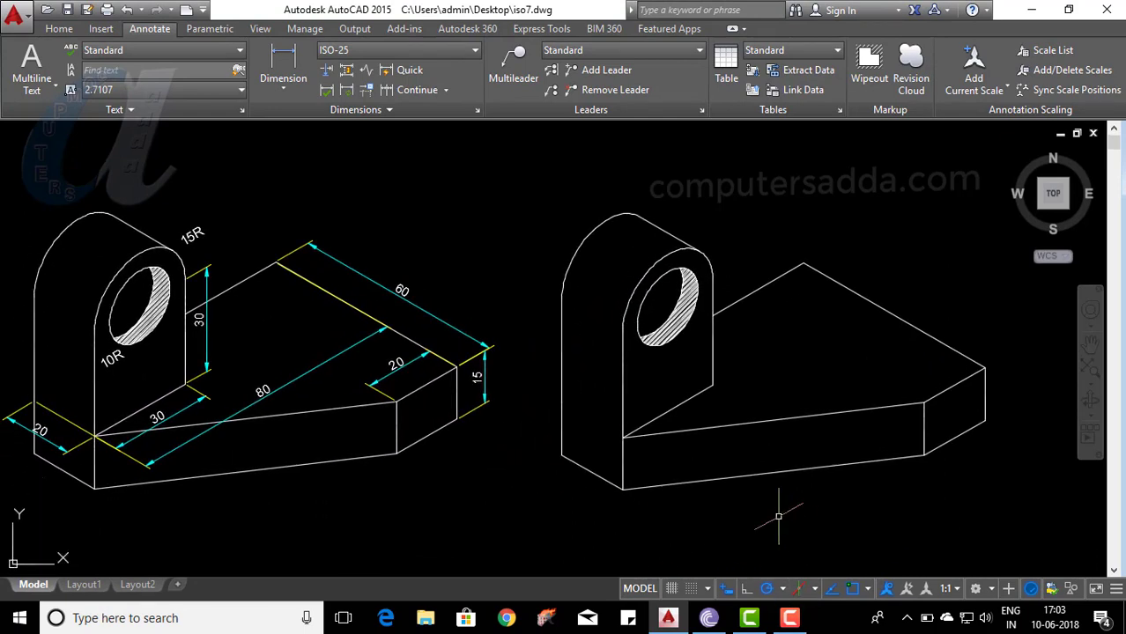